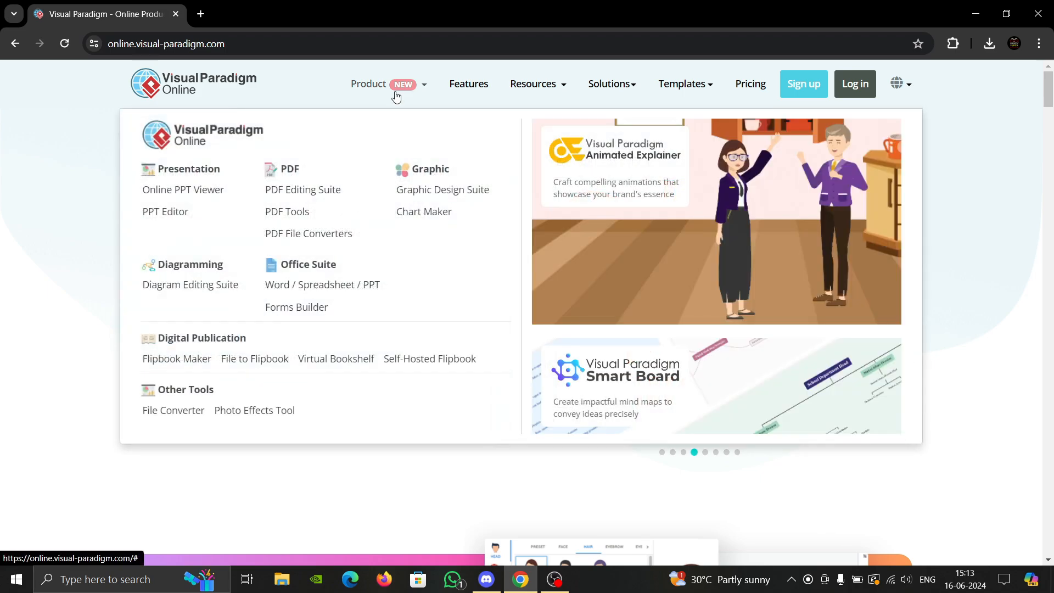
# Open the greeting card templates from the site's Visuals template categories
pyautogui.moveTo(526, 87)
pyautogui.moveTo(711, 87)
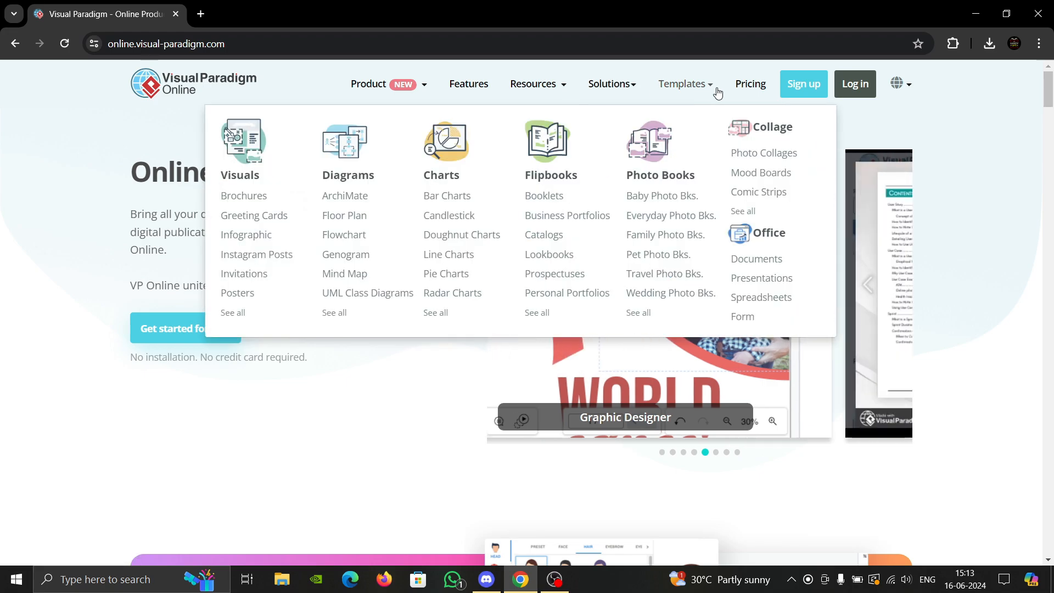
pyautogui.click(237, 215)
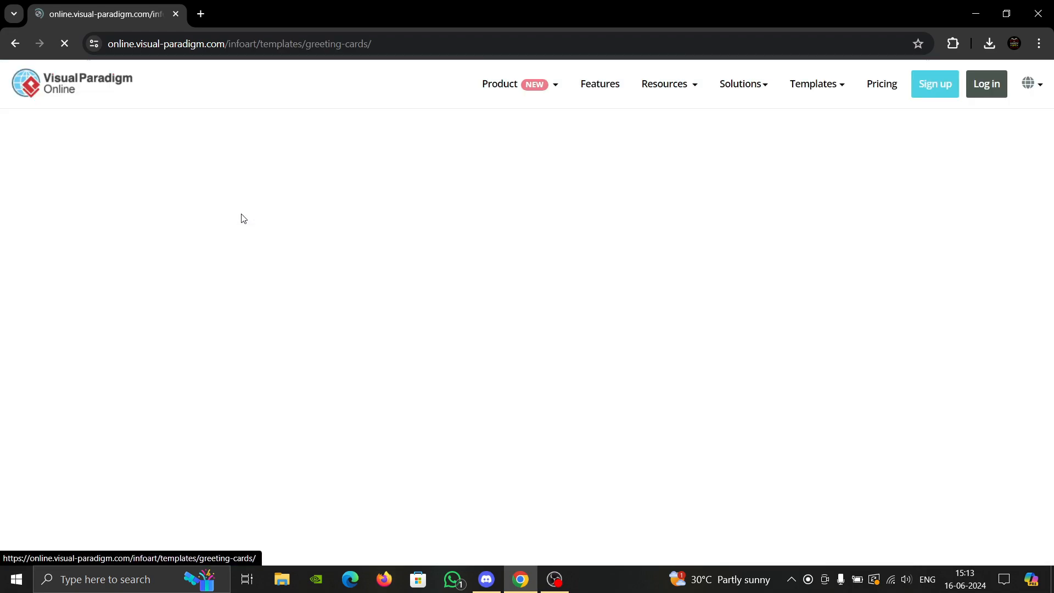
# Search the templates for "Father" and open the suggested Father's Day topic
pyautogui.rightClick(409, 285)
pyautogui.click(334, 269)
pyautogui.write('Father')
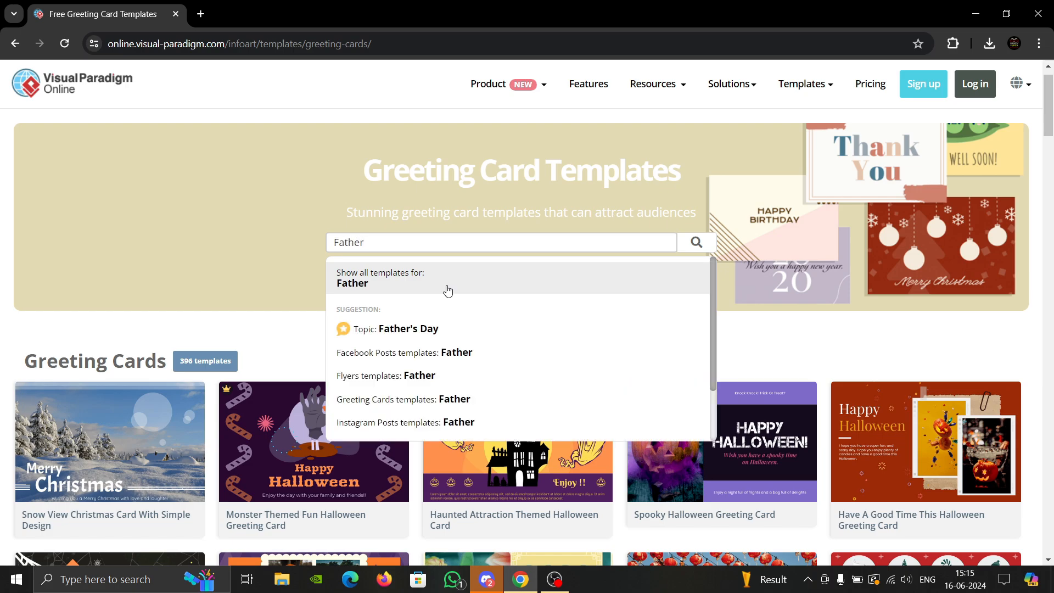
pyautogui.click(399, 329)
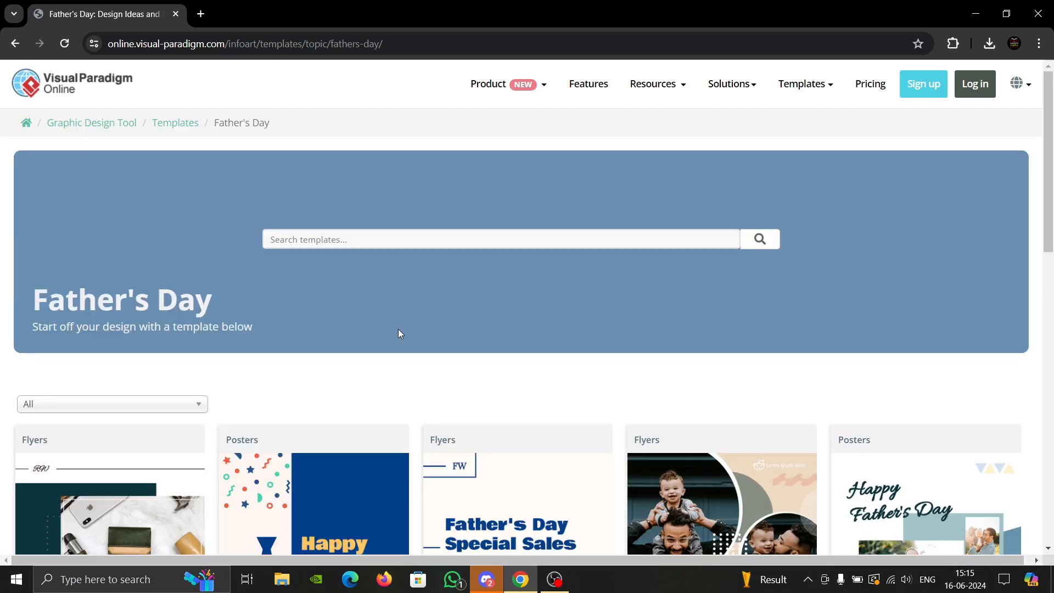
# Choose the Teal and Purple Father's Day Celebration Card among the Father's Day templates and open it for editing
pyautogui.scroll(-5, 400, 333)
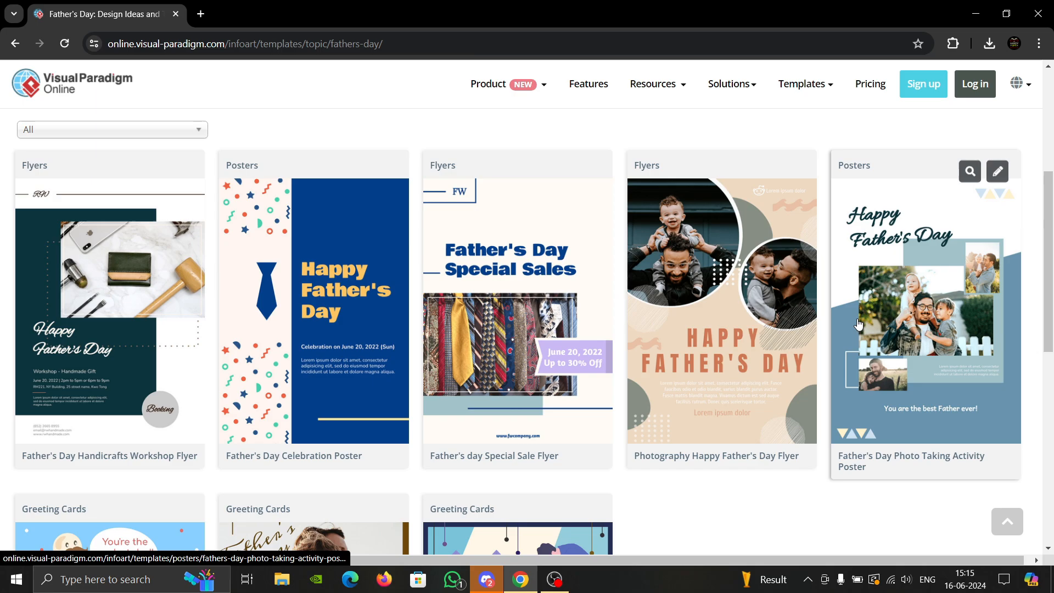
pyautogui.scroll(-3, 715, 312)
pyautogui.scroll(-2, 621, 329)
pyautogui.scroll(4, 852, 381)
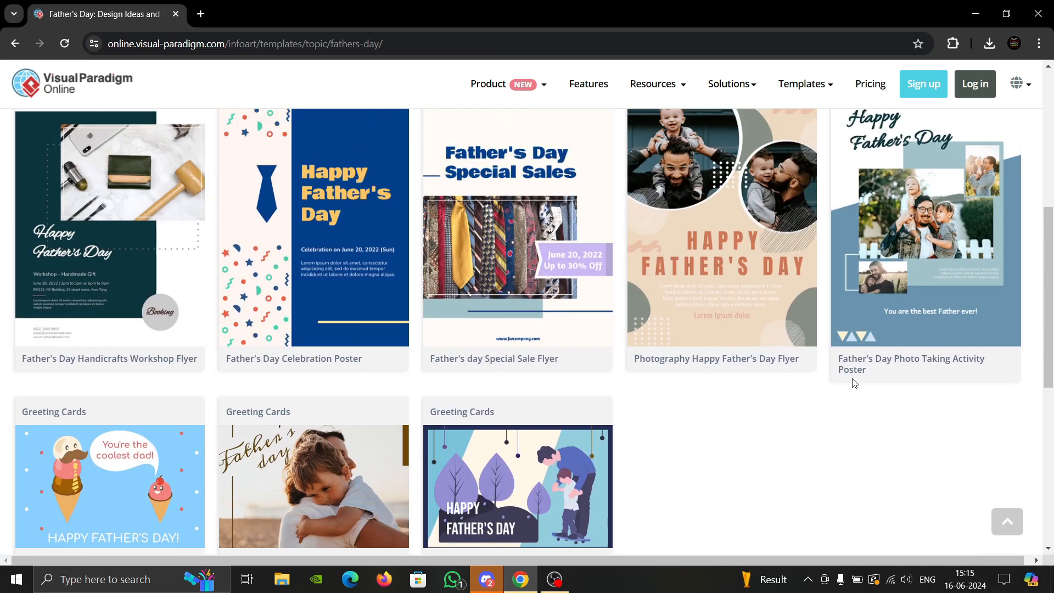
pyautogui.scroll(-3, 512, 363)
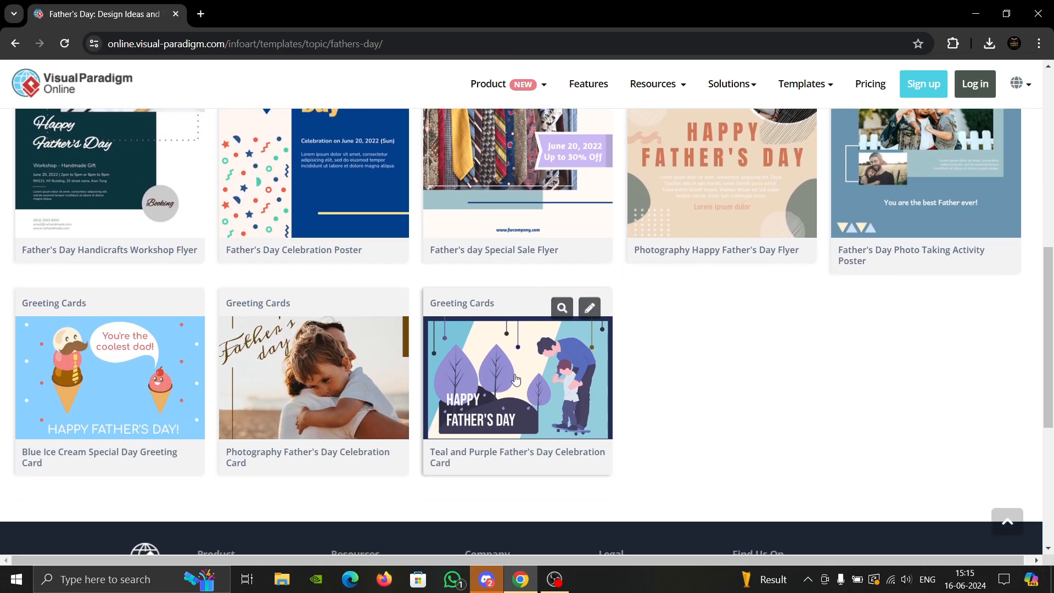
pyautogui.click(512, 372)
pyautogui.scroll(-3, 494, 368)
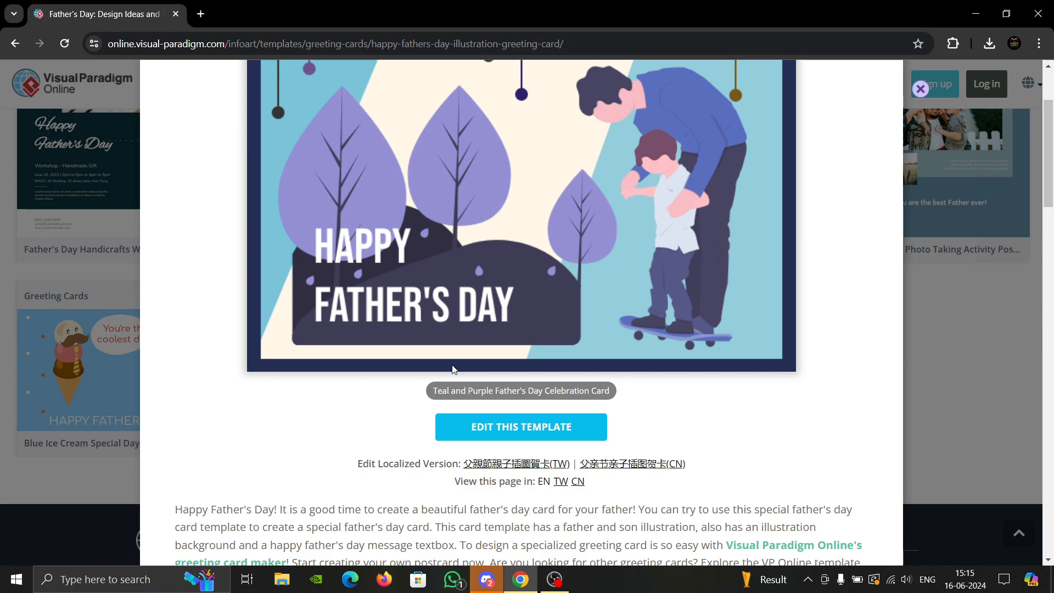
pyautogui.click(456, 427)
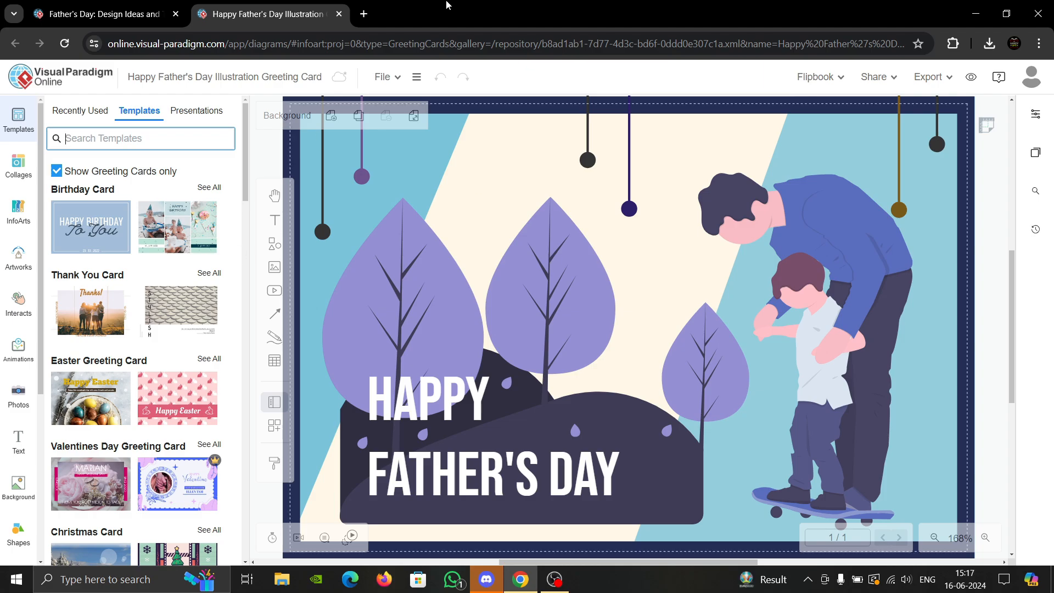
# Add the word "DAD" at the end of the card's "HAPPY FATHER'S DAY" text
pyautogui.scroll(-3, 636, 348)
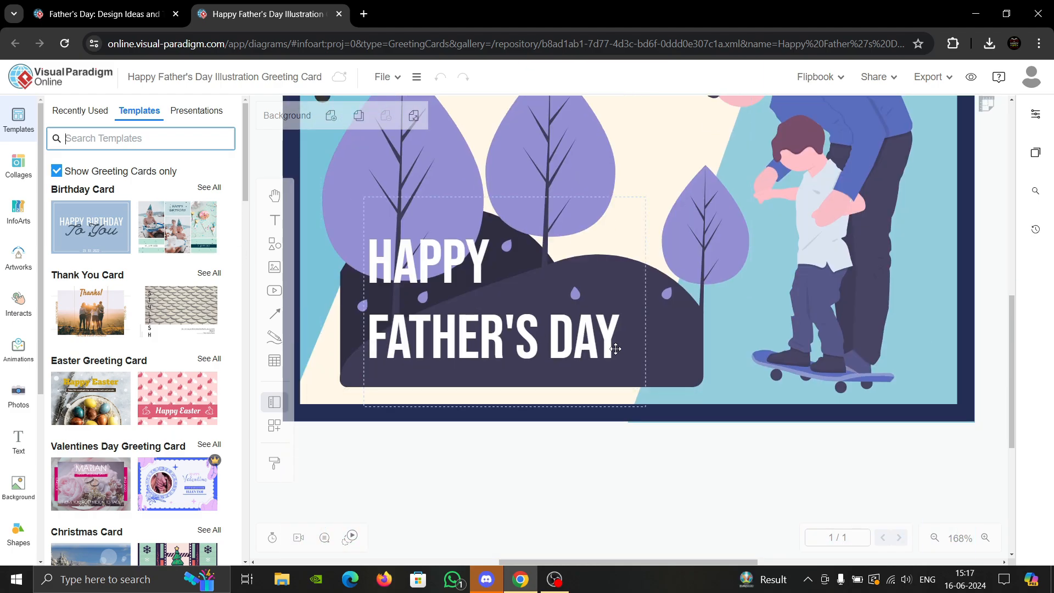
pyautogui.doubleClick(615, 349)
pyautogui.click(639, 343)
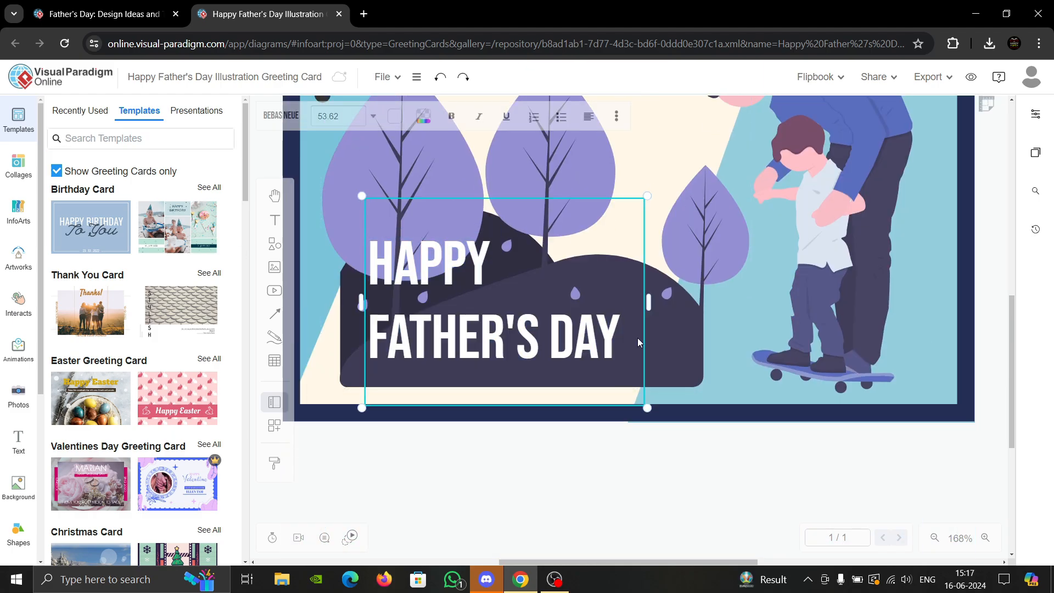
pyautogui.write('DAD')
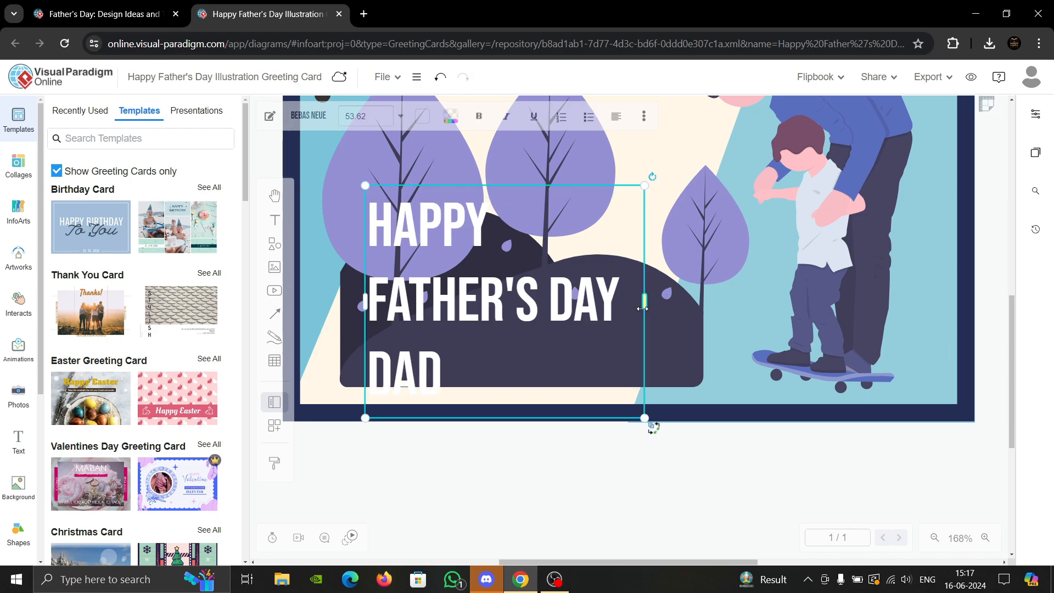
# Widen the greeting's text box and rework its line breaks so it reads "HAPPY" above "FATHER'S DAY DAD"
pyautogui.moveTo(648, 302); pyautogui.dragTo(809, 299)
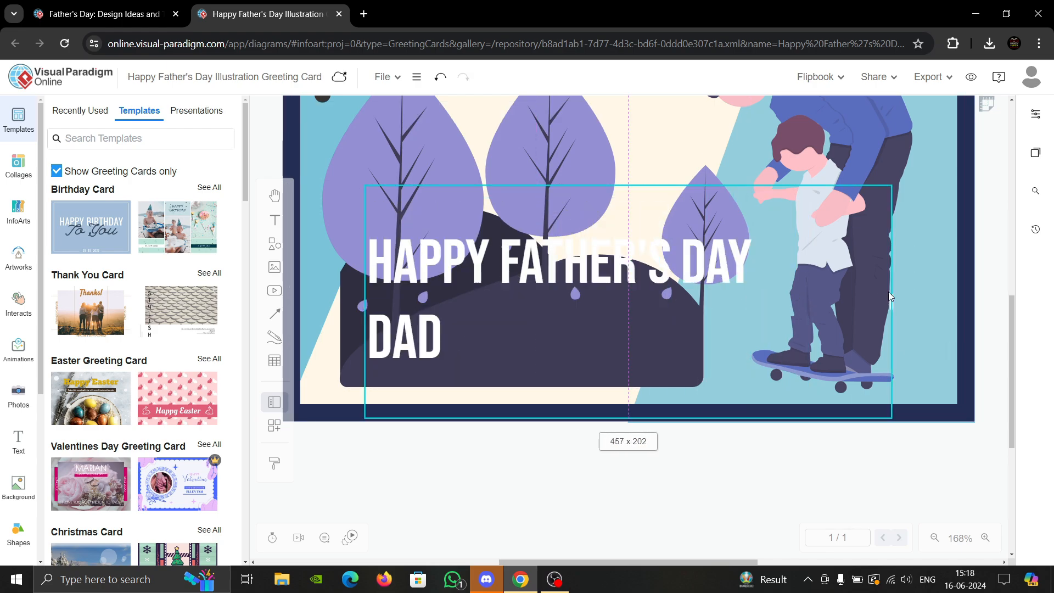
pyautogui.hotkey('ctrl', 'z')
pyautogui.doubleClick(383, 391)
pyautogui.press('Left')
pyautogui.press('BackSpace')
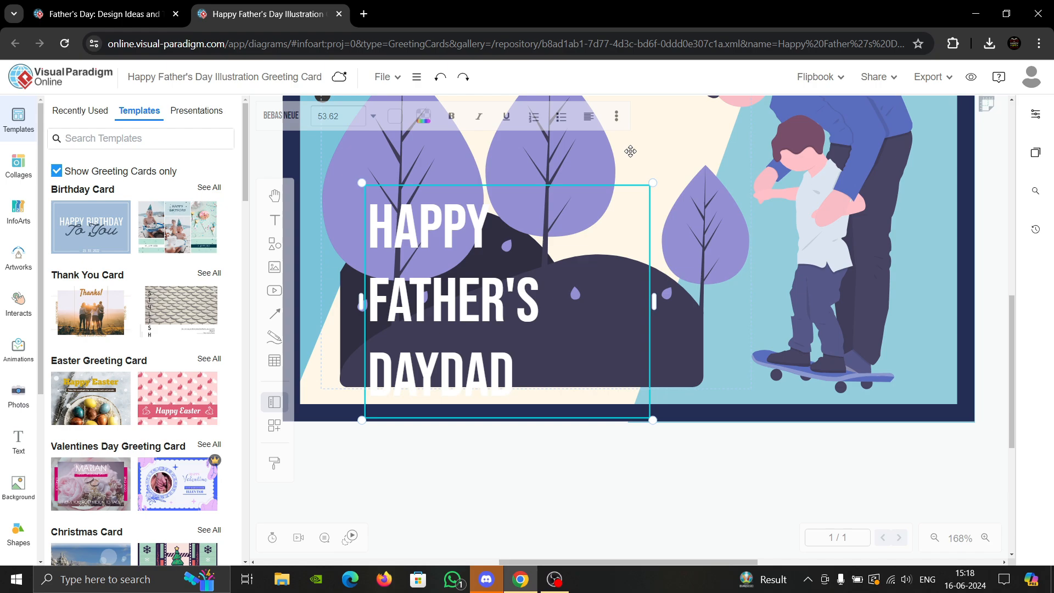
pyautogui.click(653, 303)
pyautogui.moveTo(651, 302); pyautogui.dragTo(852, 301)
pyautogui.doubleClick(593, 233)
pyautogui.press('Left')
pyautogui.press('BackSpace')
pyautogui.press('Return')
# Move the greeting text onto the dark hill and narrow its text box to fit the wording
pyautogui.moveTo(643, 334); pyautogui.dragTo(627, 383)
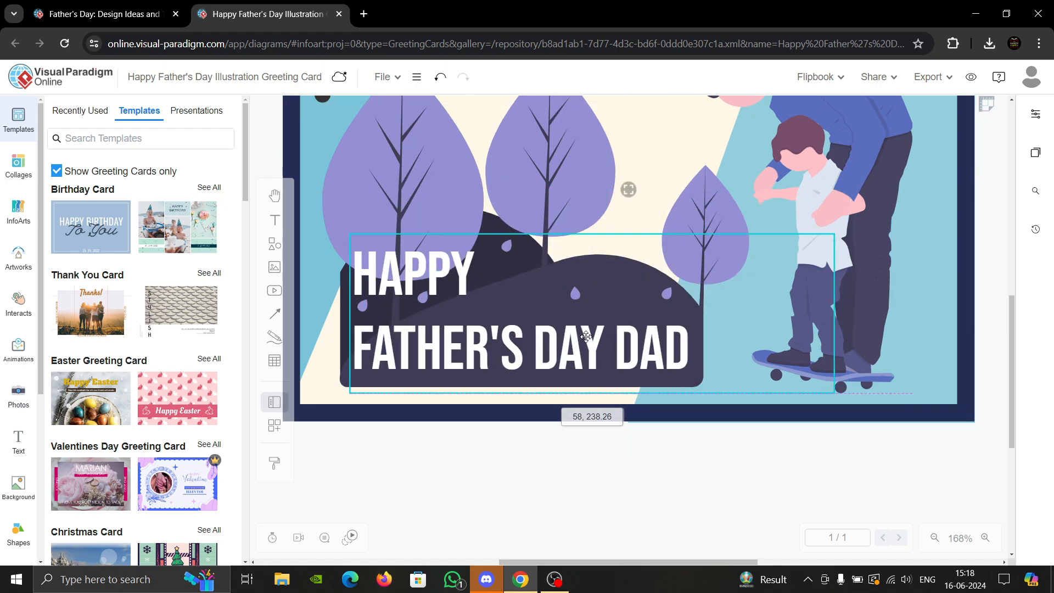
pyautogui.moveTo(834, 314); pyautogui.dragTo(698, 308)
pyautogui.click(958, 301)
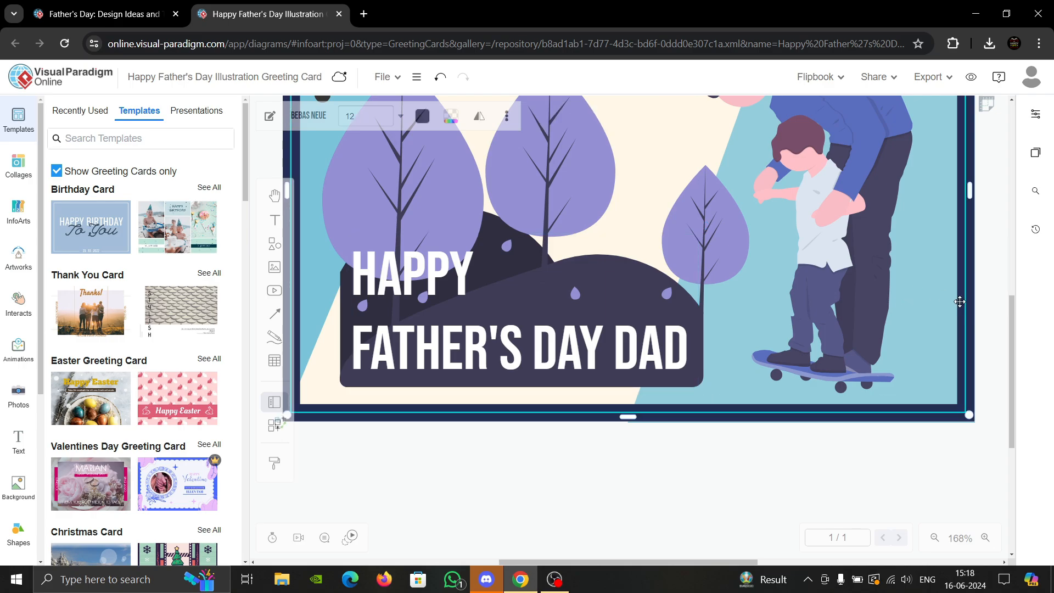
pyautogui.scroll(7, 856, 373)
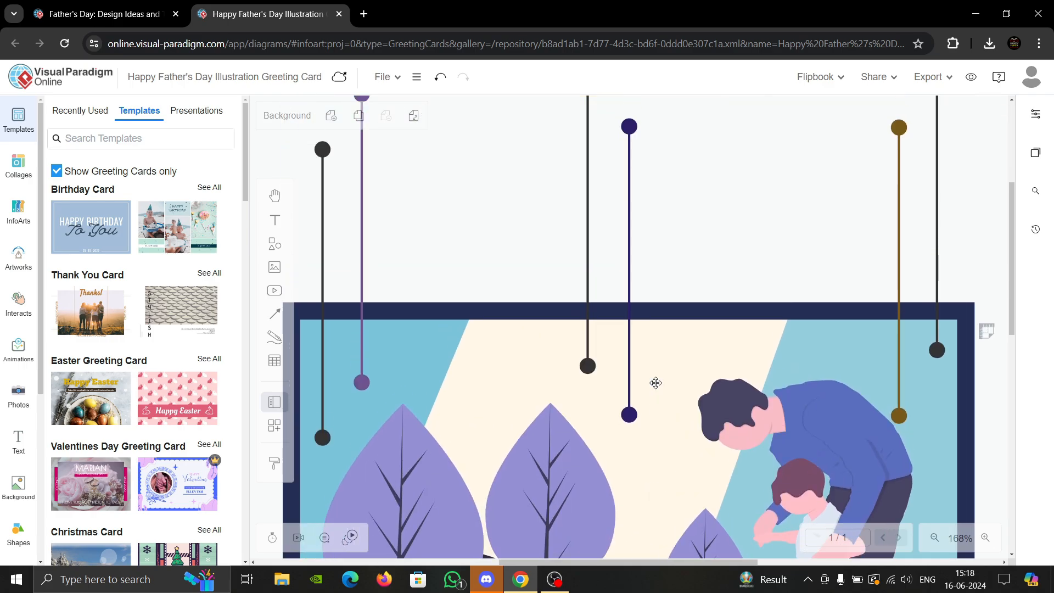
pyautogui.scroll(-5, 857, 373)
pyautogui.click(835, 244)
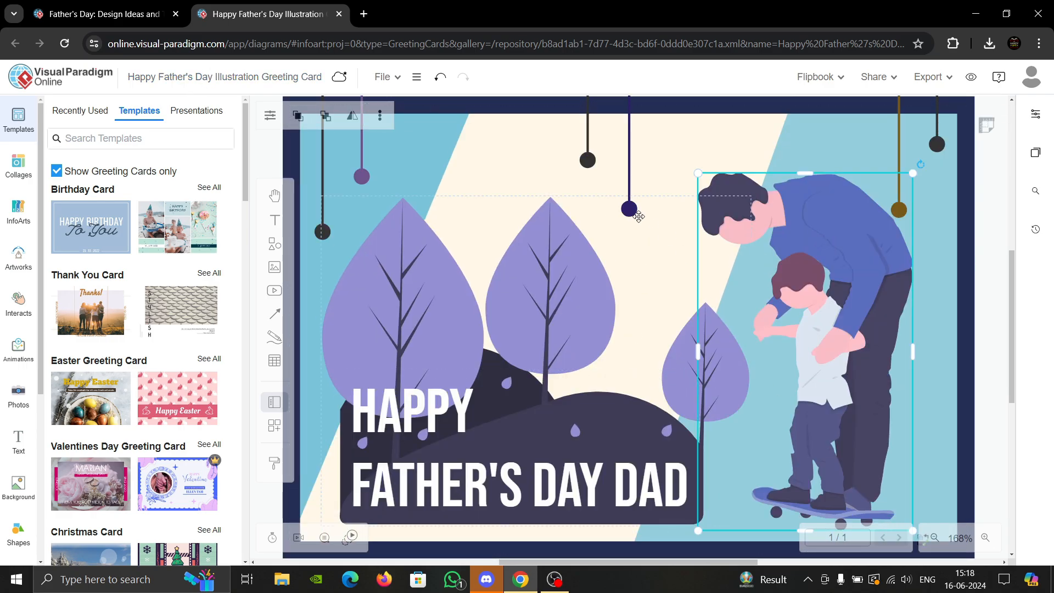
pyautogui.click(638, 216)
pyautogui.click(519, 146)
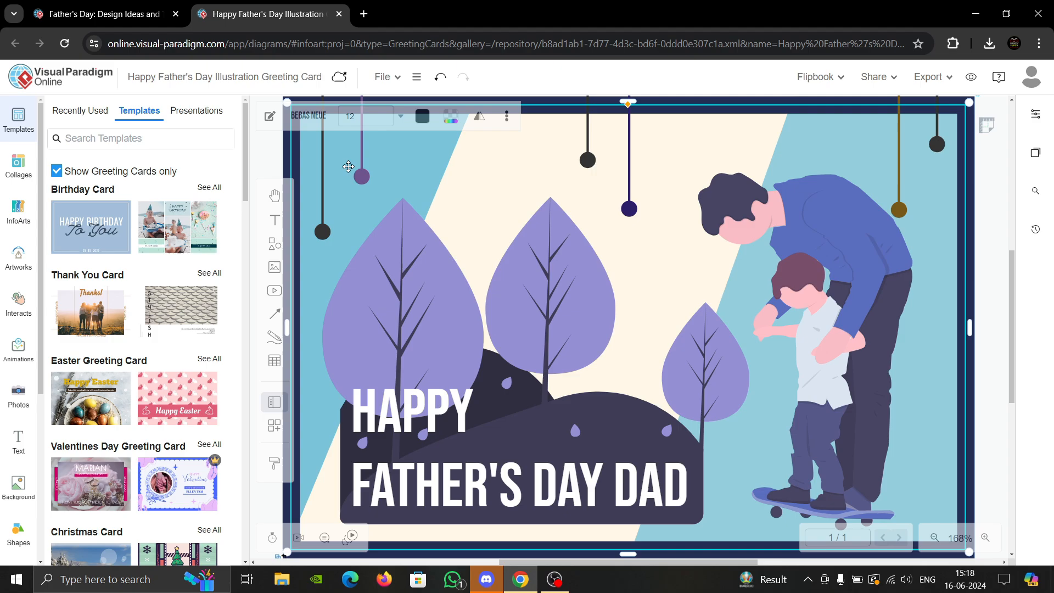
pyautogui.click(988, 288)
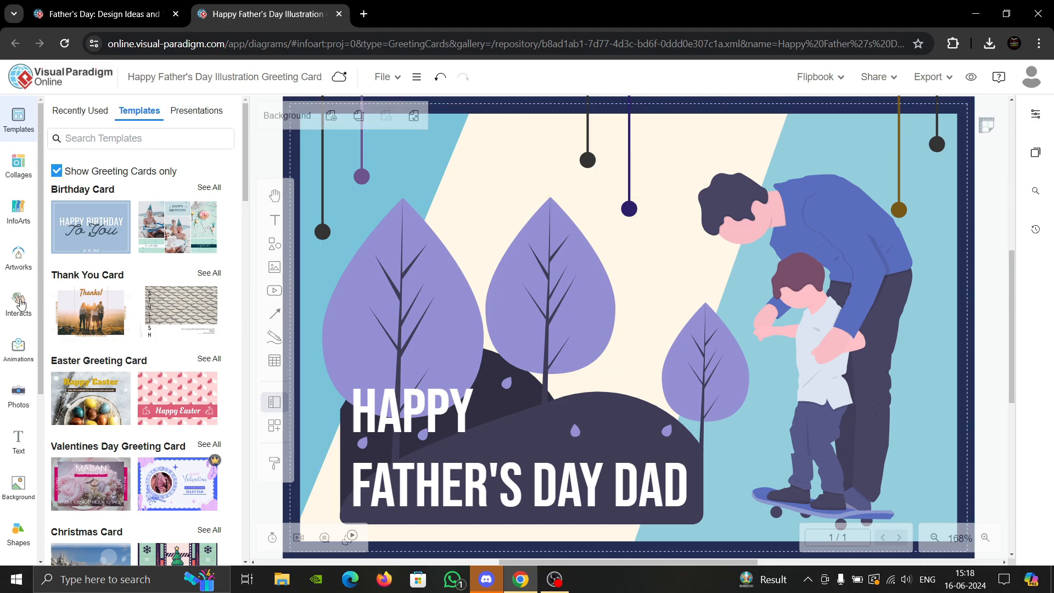
# Look through the Collages, InfoArts, Artworks, Interacts, Animations and Photos libraries, including the photo categories
pyautogui.click(14, 183)
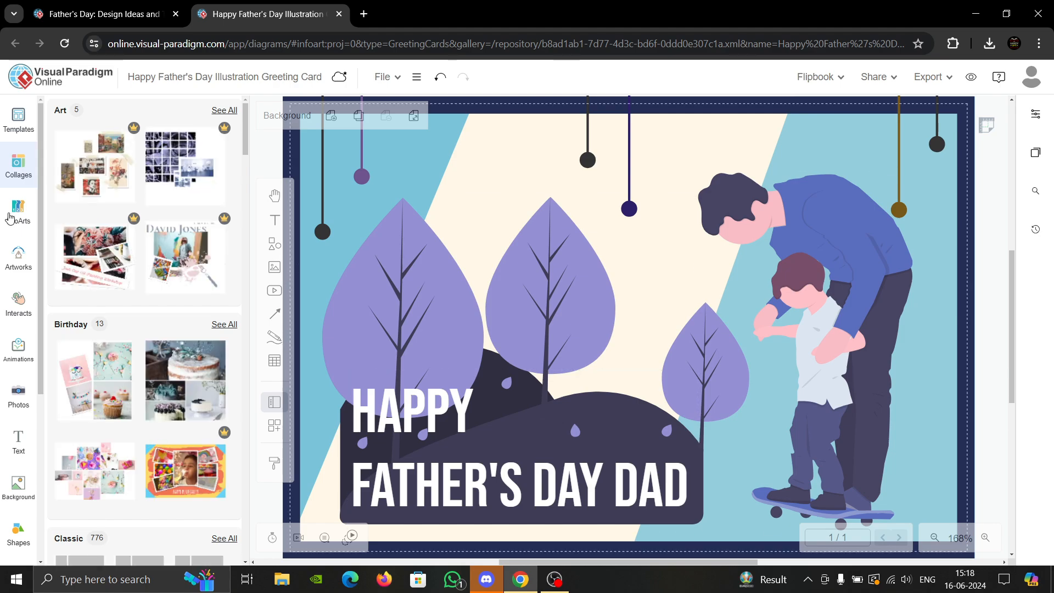
pyautogui.click(16, 211)
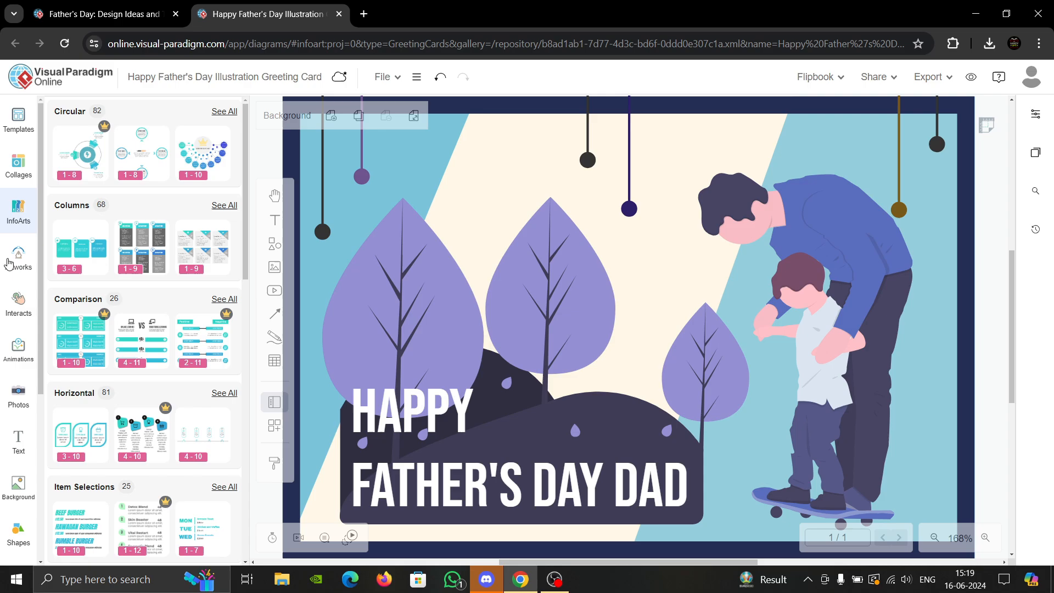
pyautogui.click(9, 264)
pyautogui.scroll(-10, 143, 329)
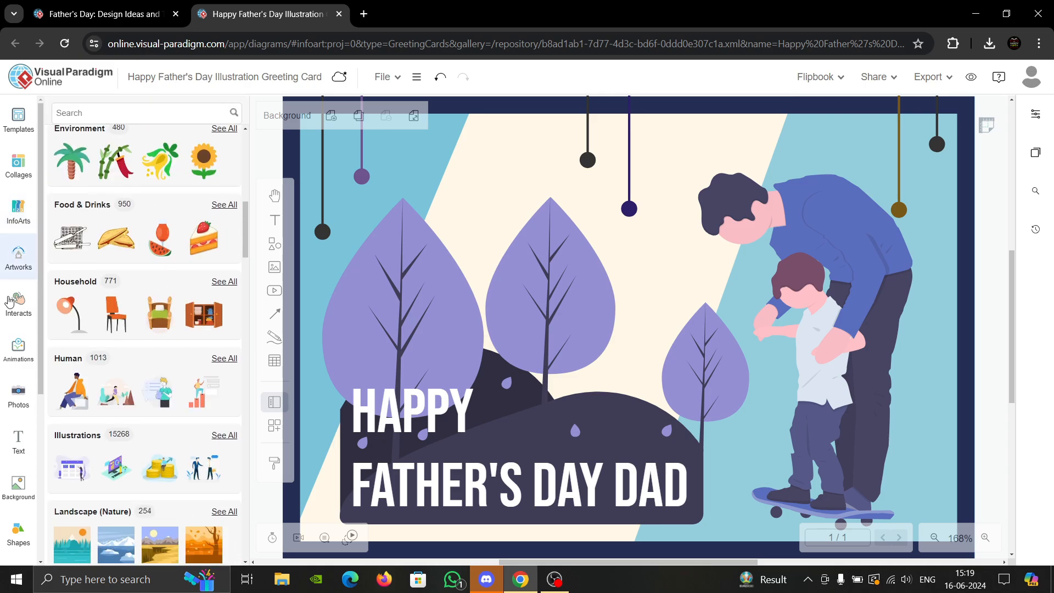
pyautogui.click(9, 302)
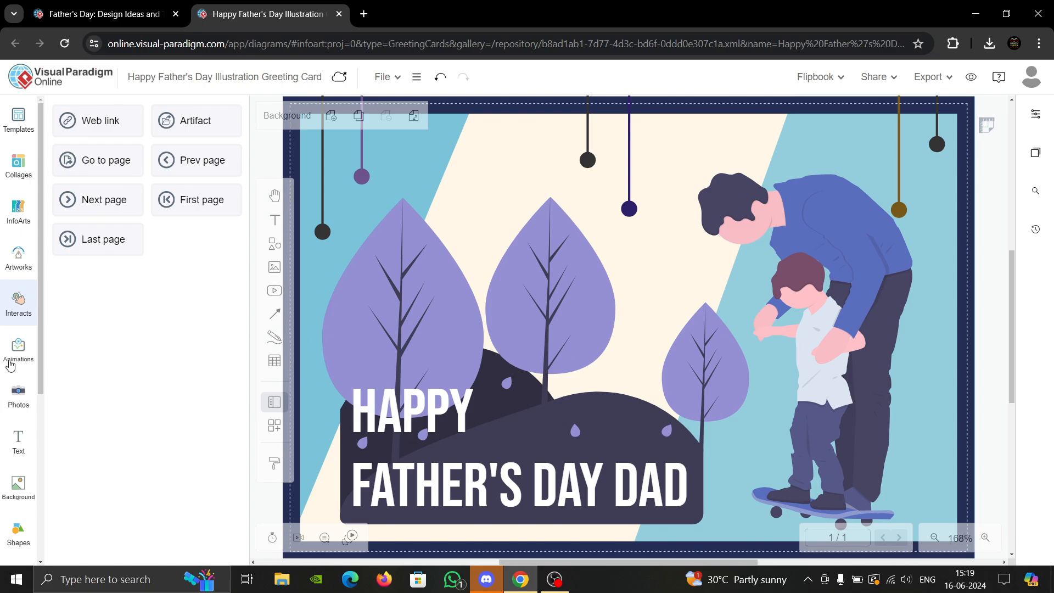
pyautogui.click(9, 365)
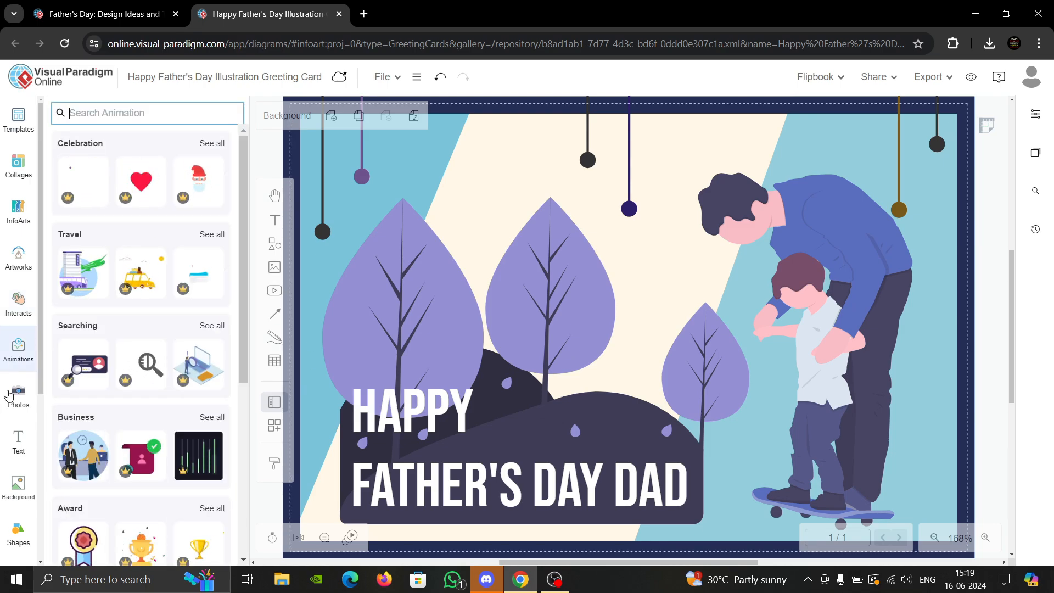
pyautogui.click(8, 395)
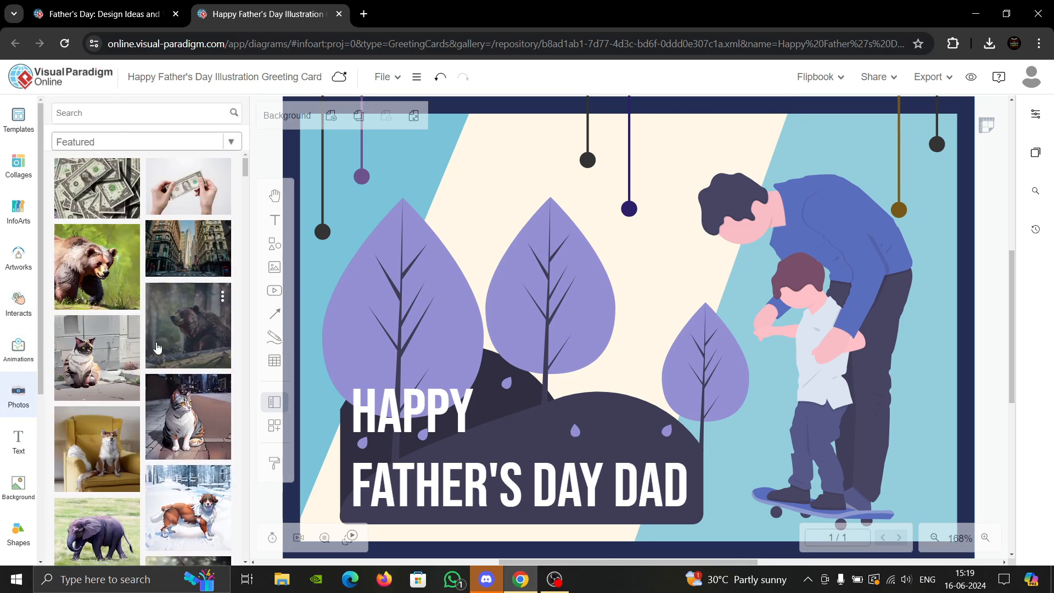
pyautogui.click(199, 143)
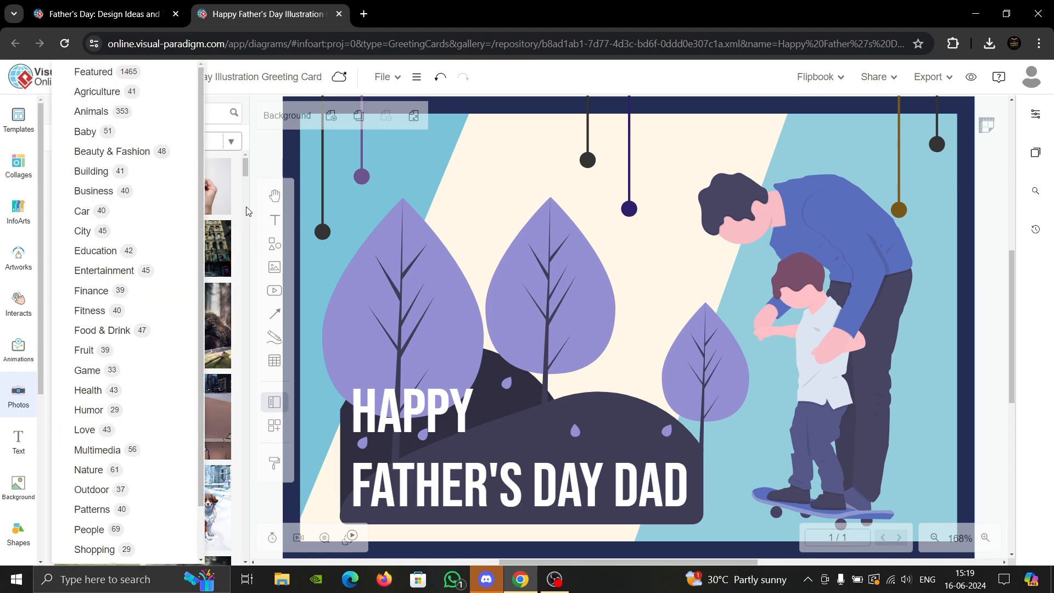
pyautogui.scroll(-1, 121, 274)
pyautogui.scroll(-3, 18, 307)
# Look through the Text, Background, Shapes and Frames libraries, including the full set of Character frames
pyautogui.click(22, 303)
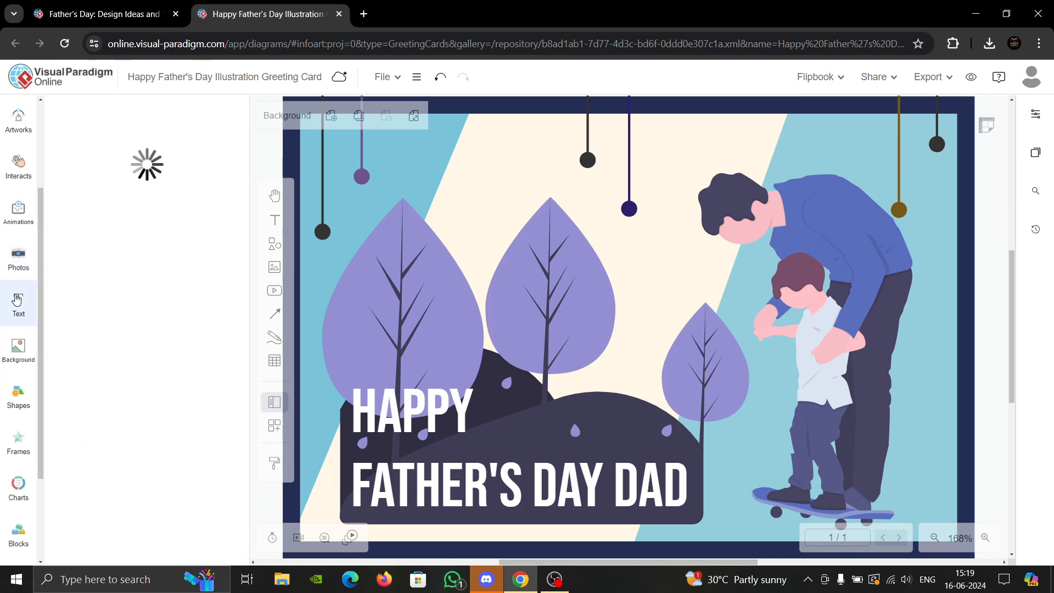
pyautogui.scroll(-5, 164, 461)
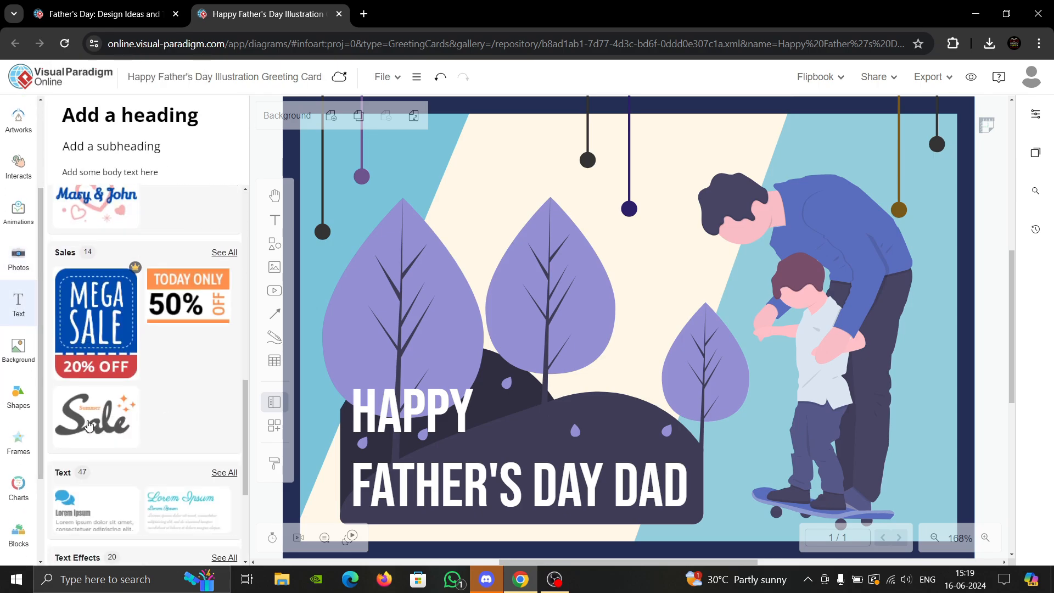
pyautogui.click(16, 351)
pyautogui.scroll(-10, 81, 301)
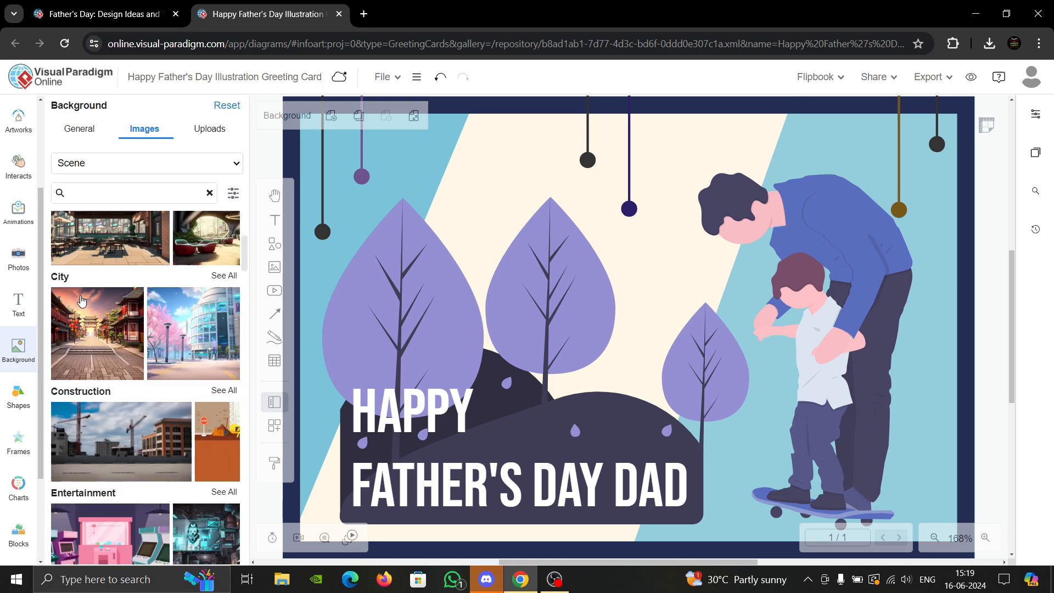
pyautogui.click(22, 397)
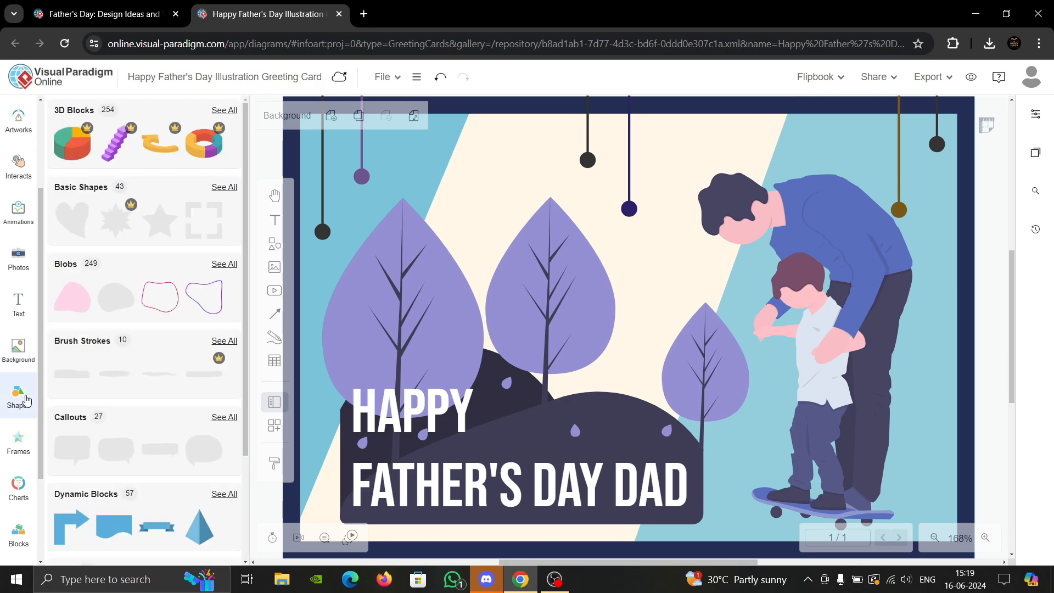
pyautogui.scroll(-3, 127, 345)
pyautogui.click(10, 446)
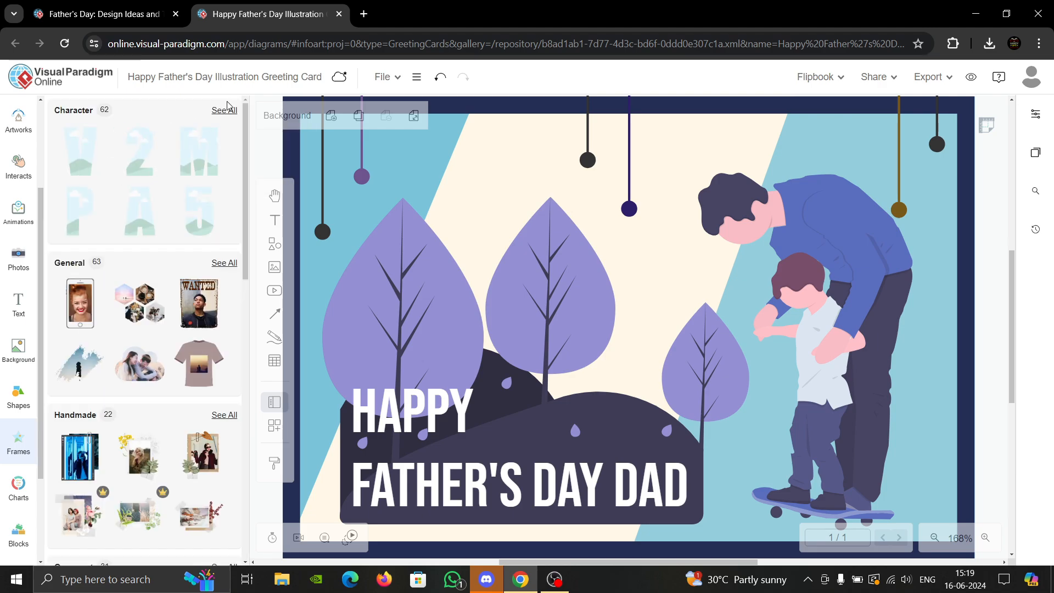
pyautogui.click(218, 112)
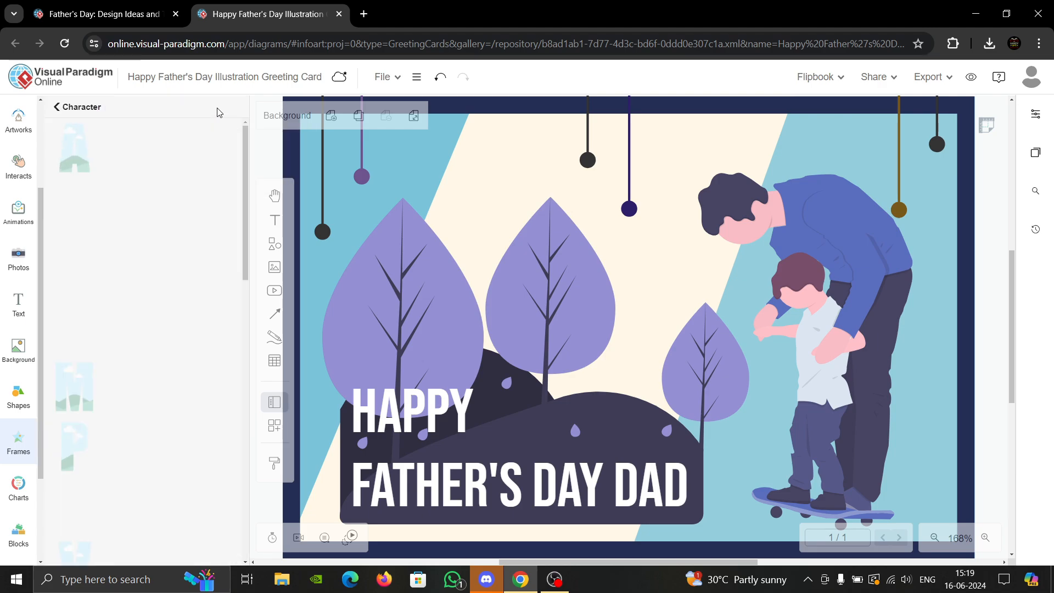
pyautogui.scroll(-1, 18, 428)
# Look through the Charts, Blocks, Uploads, Themes and Diagrams resources, ending at the greeting card templates
pyautogui.click(17, 423)
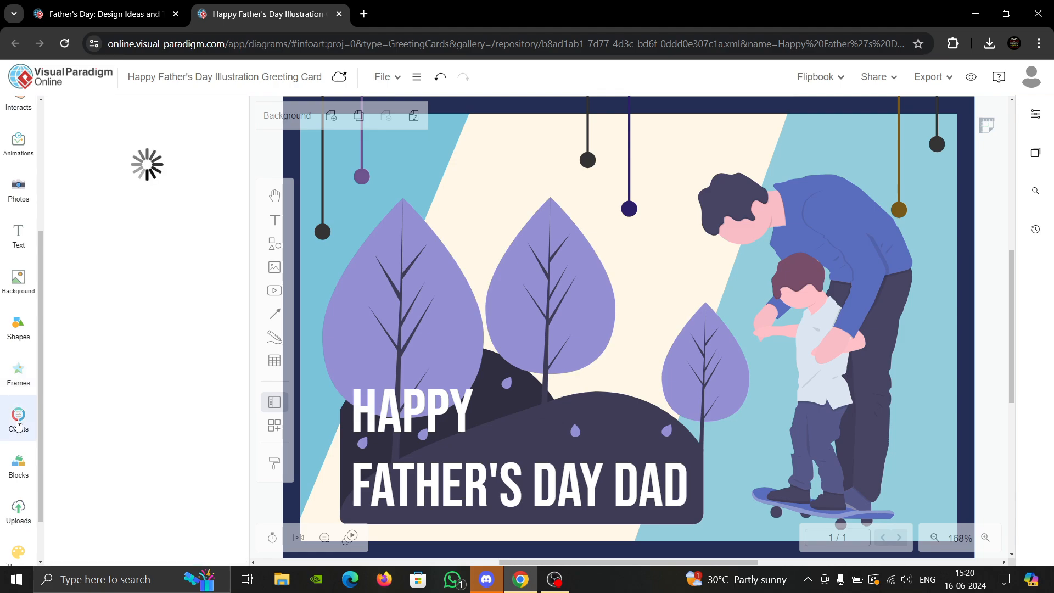
pyautogui.click(19, 467)
pyautogui.scroll(-1, 11, 467)
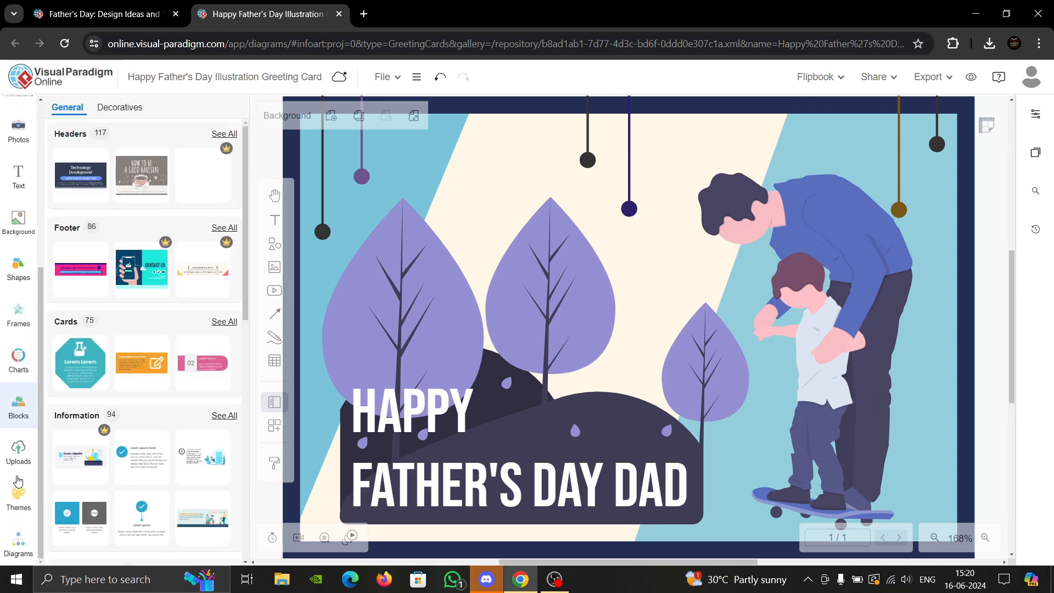
pyautogui.click(5, 464)
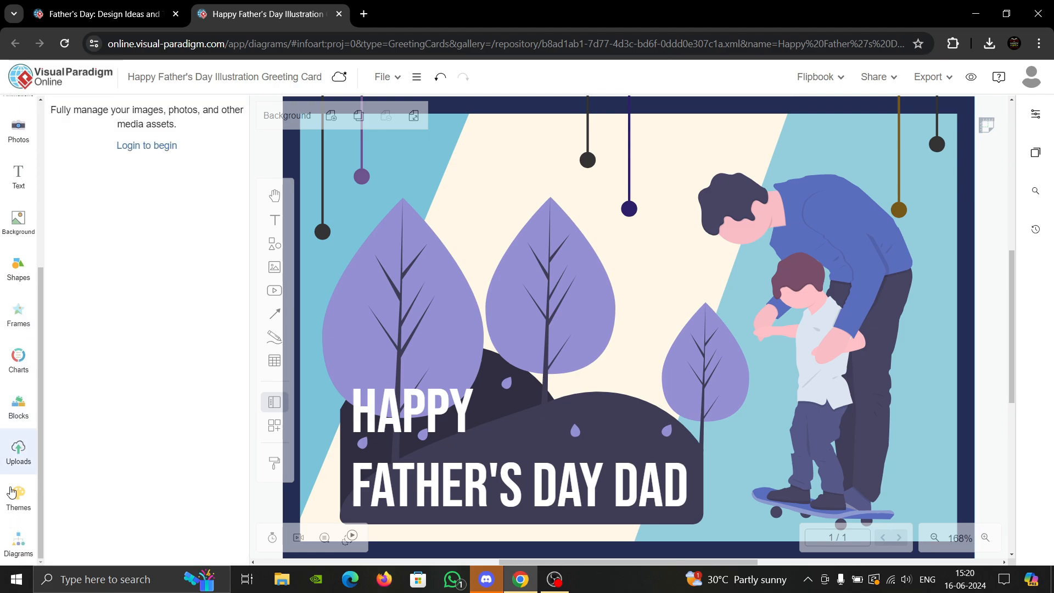
pyautogui.click(14, 493)
pyautogui.scroll(3, 6, 491)
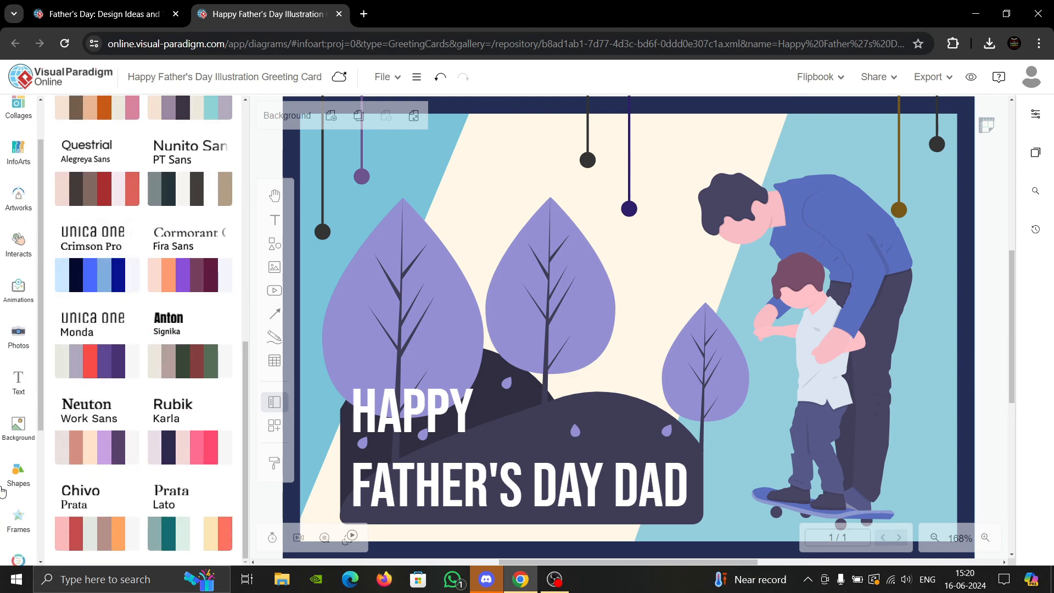
pyautogui.click(4, 490)
pyautogui.scroll(1, 4, 193)
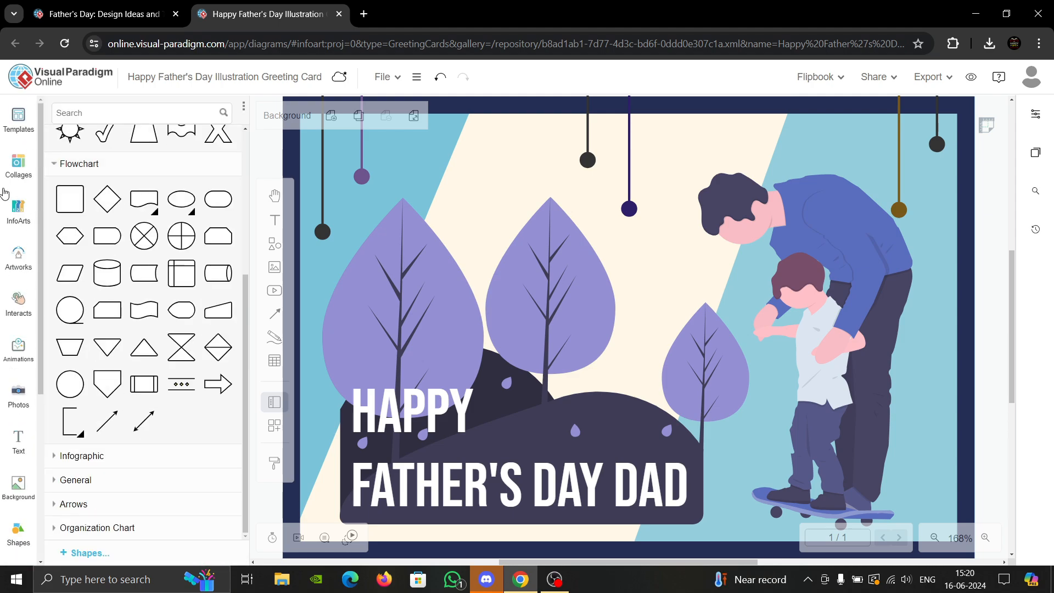
pyautogui.click(18, 118)
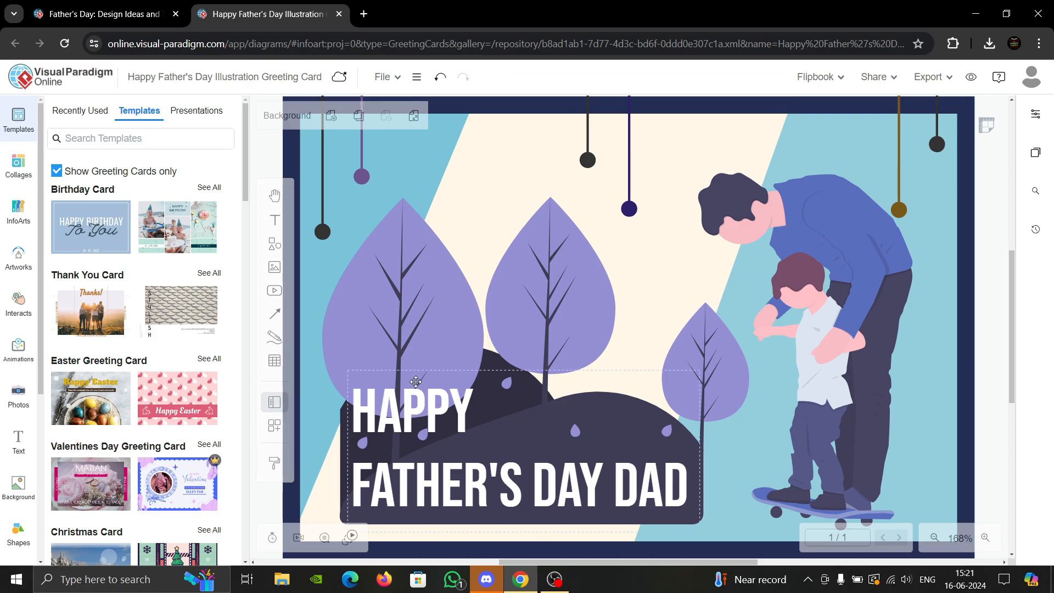
pyautogui.scroll(-8, 401, 405)
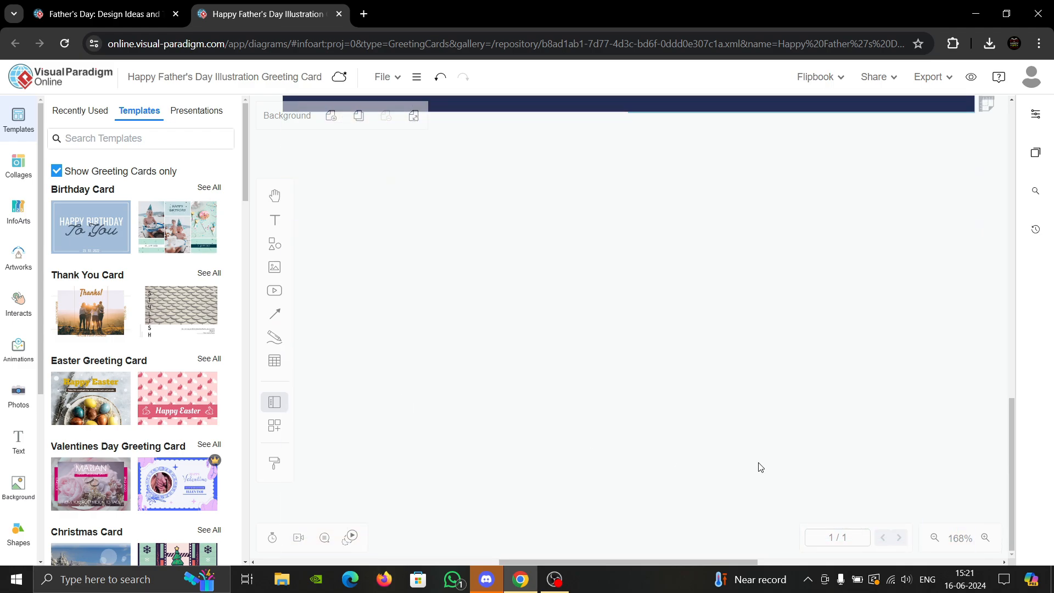
pyautogui.scroll(3, 629, 384)
pyautogui.scroll(-3, 628, 384)
pyautogui.scroll(6, 522, 336)
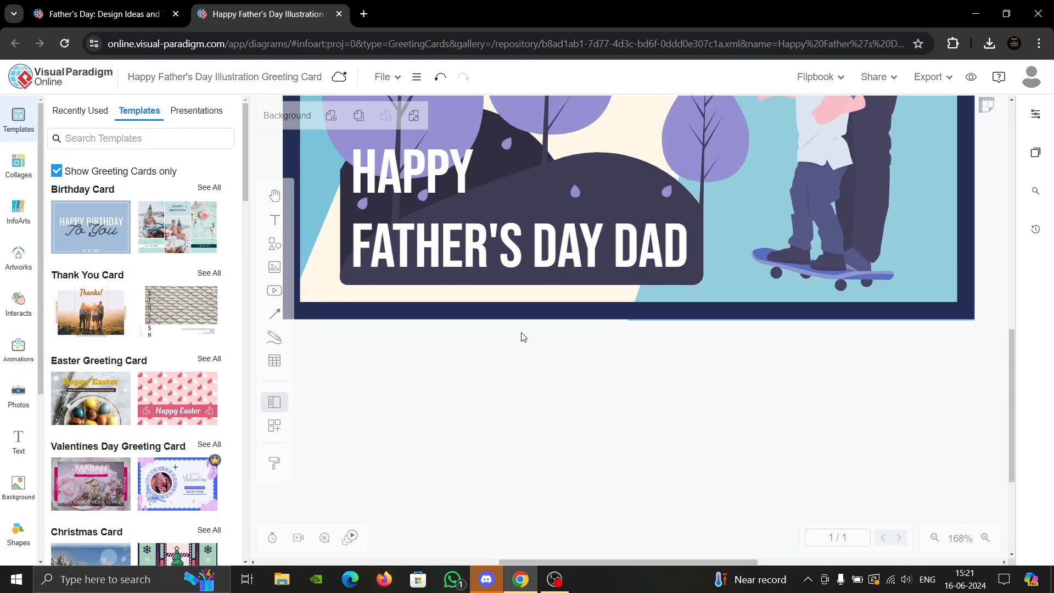
pyautogui.scroll(-4, 655, 202)
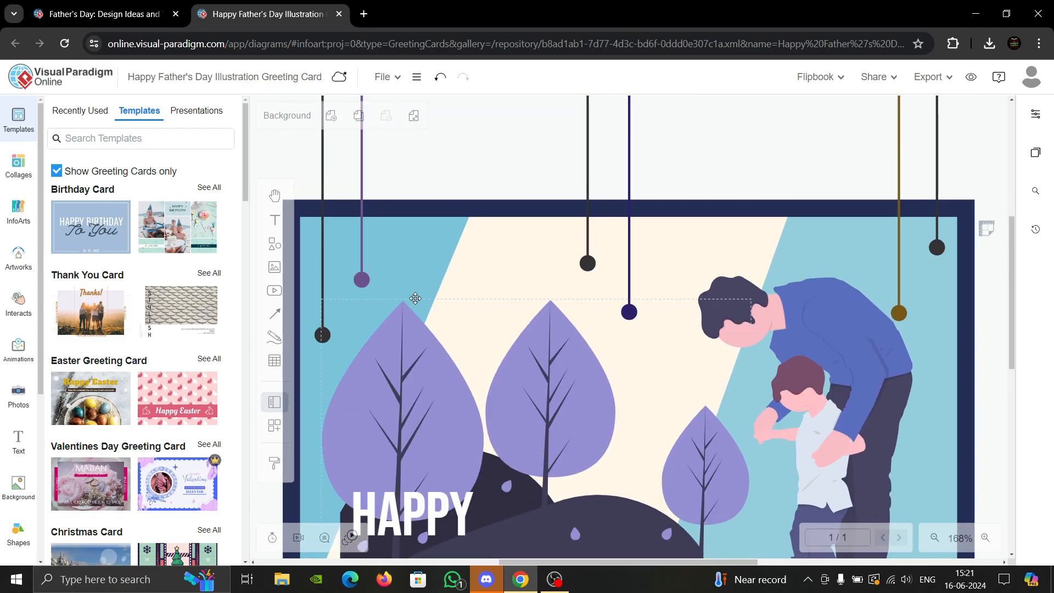
pyautogui.scroll(-9, 826, 264)
pyautogui.scroll(12, 823, 264)
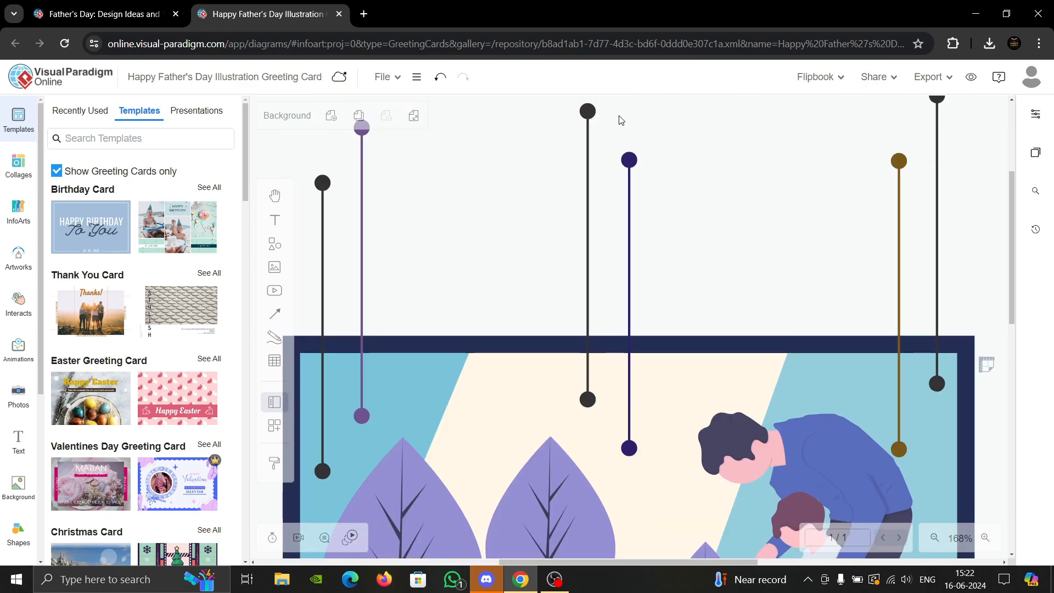
# Export the card as a JPEG at 100% scale to the device and open the downloaded image
pyautogui.click(952, 78)
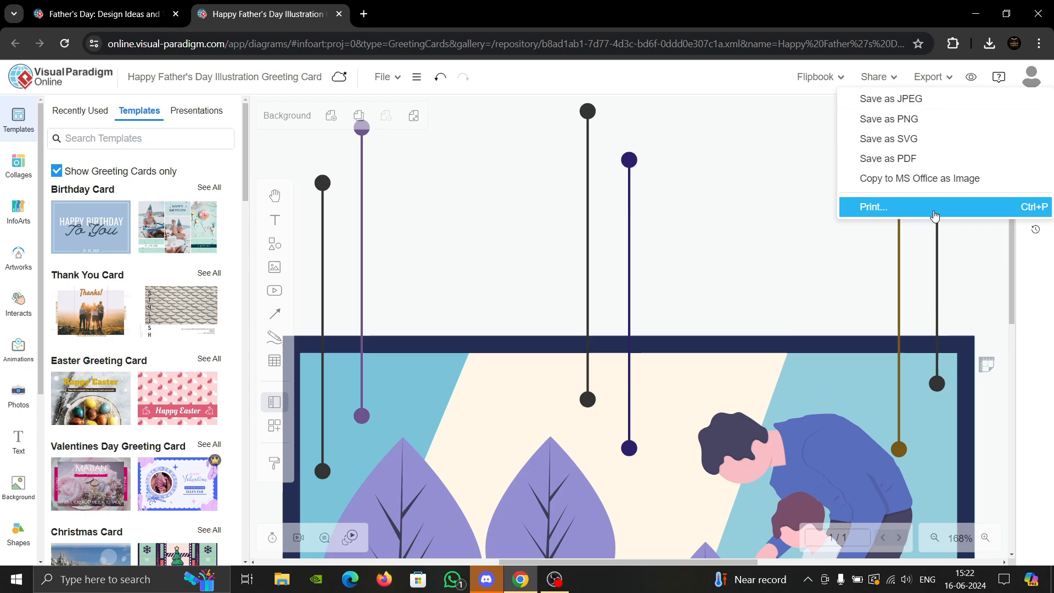
pyautogui.click(907, 101)
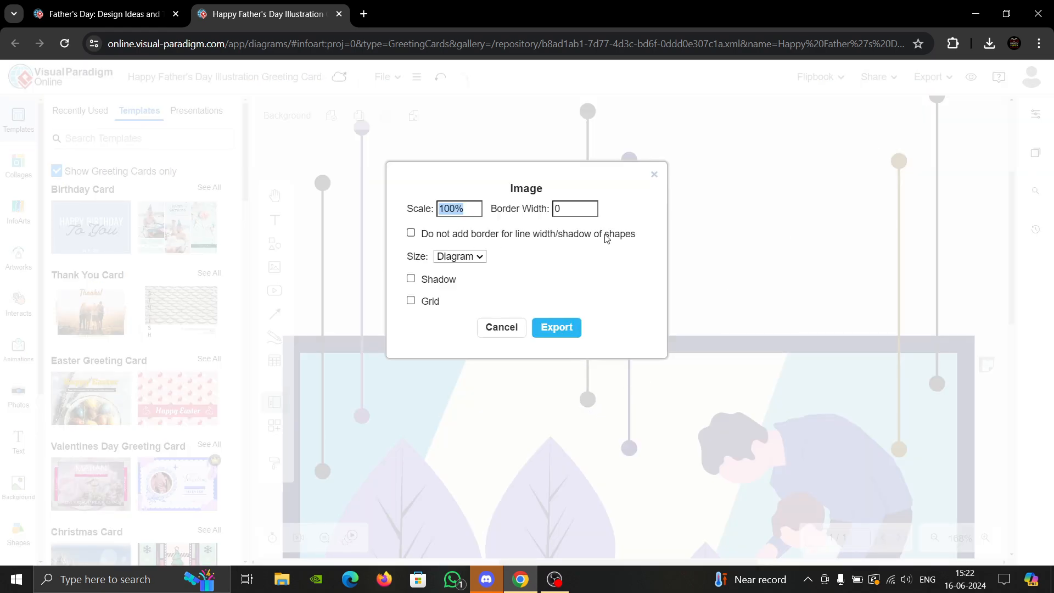
pyautogui.click(556, 328)
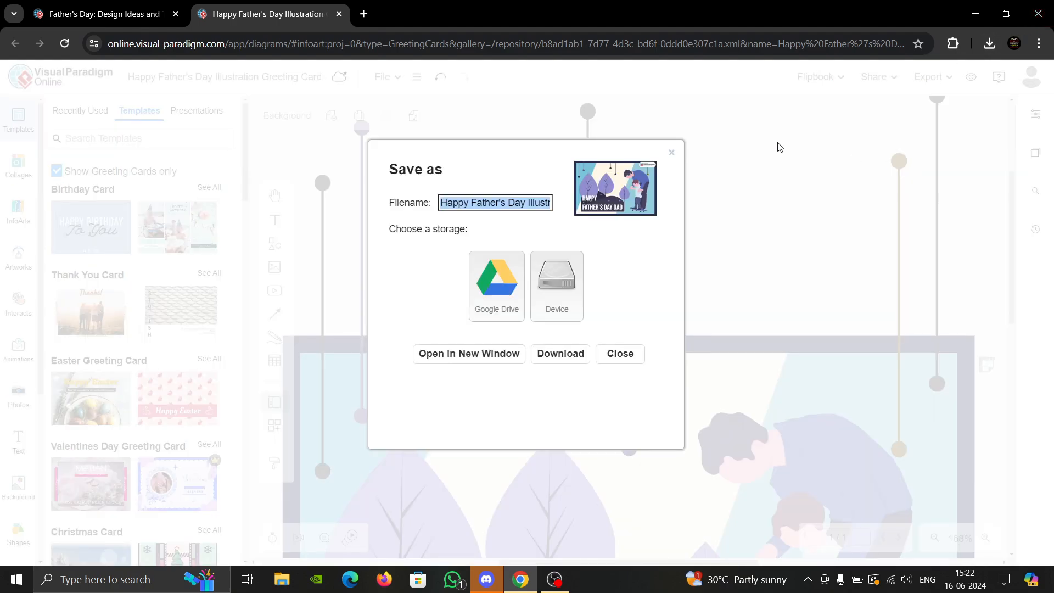
pyautogui.click(557, 270)
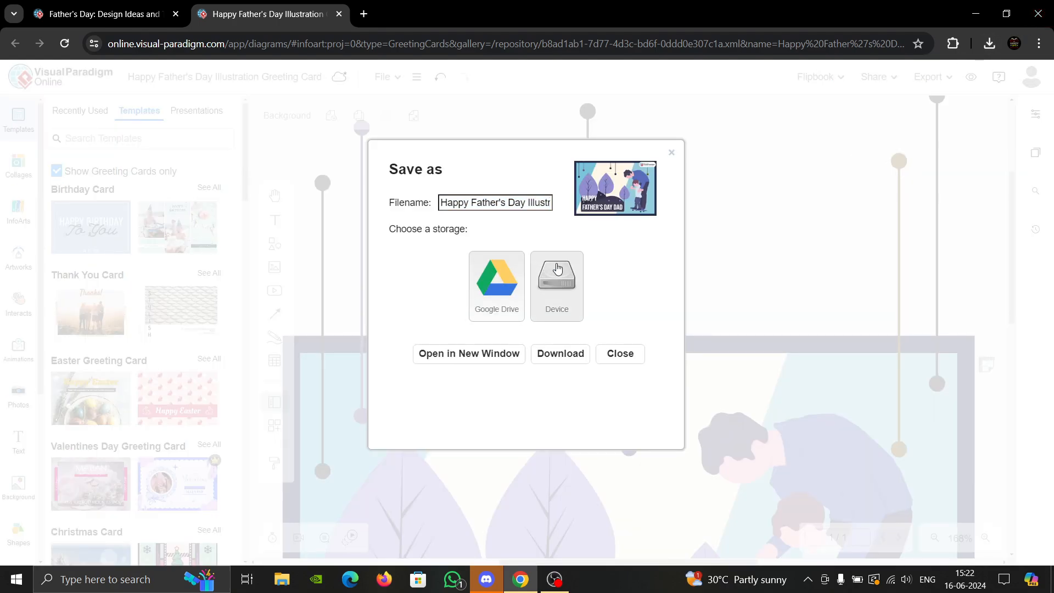
pyautogui.click(855, 93)
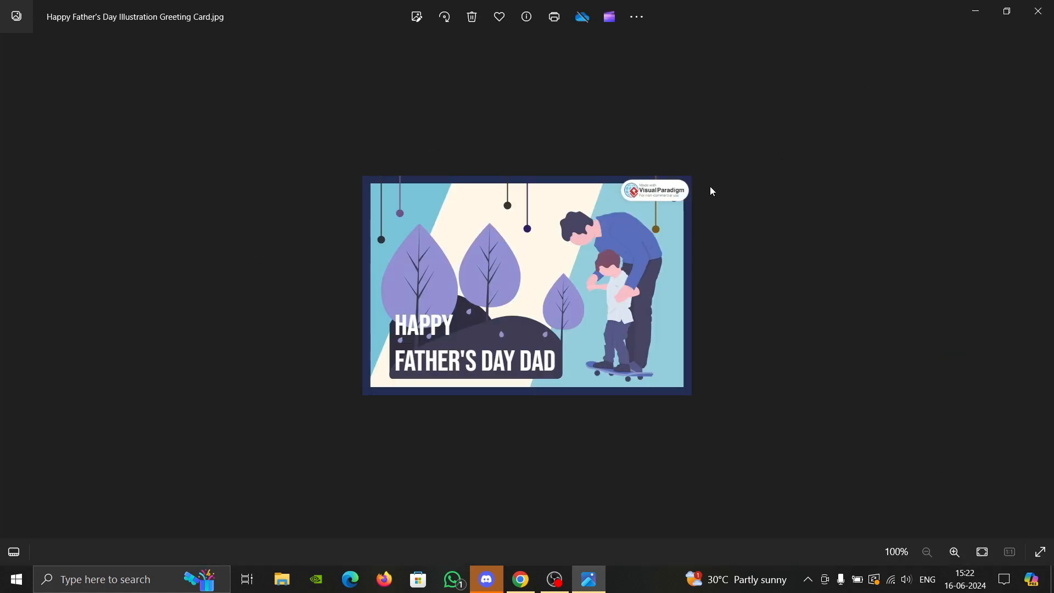
# Return to the card editor in Chrome, log in to the Visual Paradigm Online account and open the account options
pyautogui.click(521, 579)
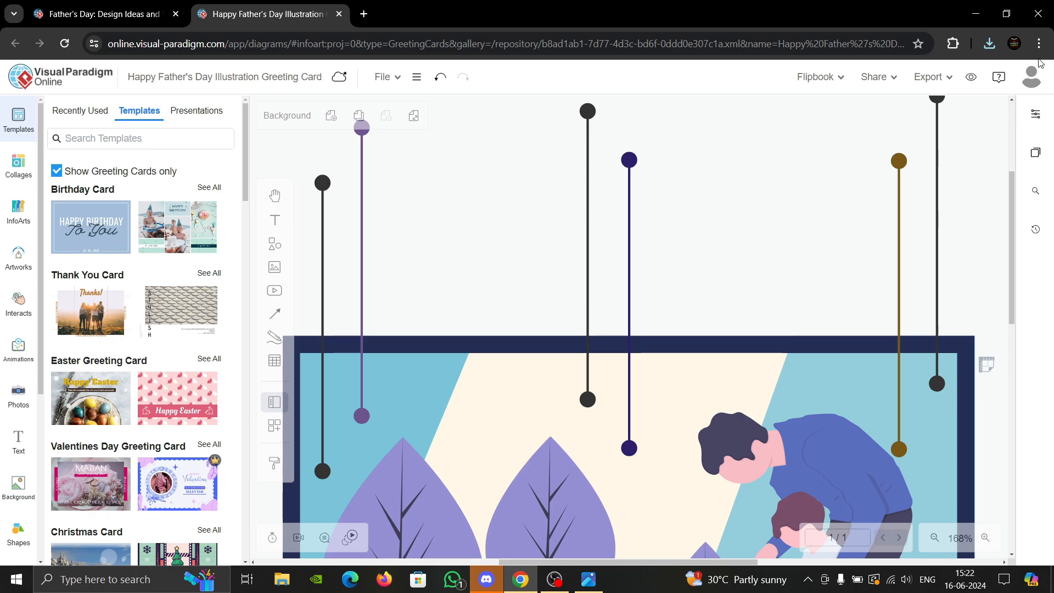
pyautogui.click(1032, 83)
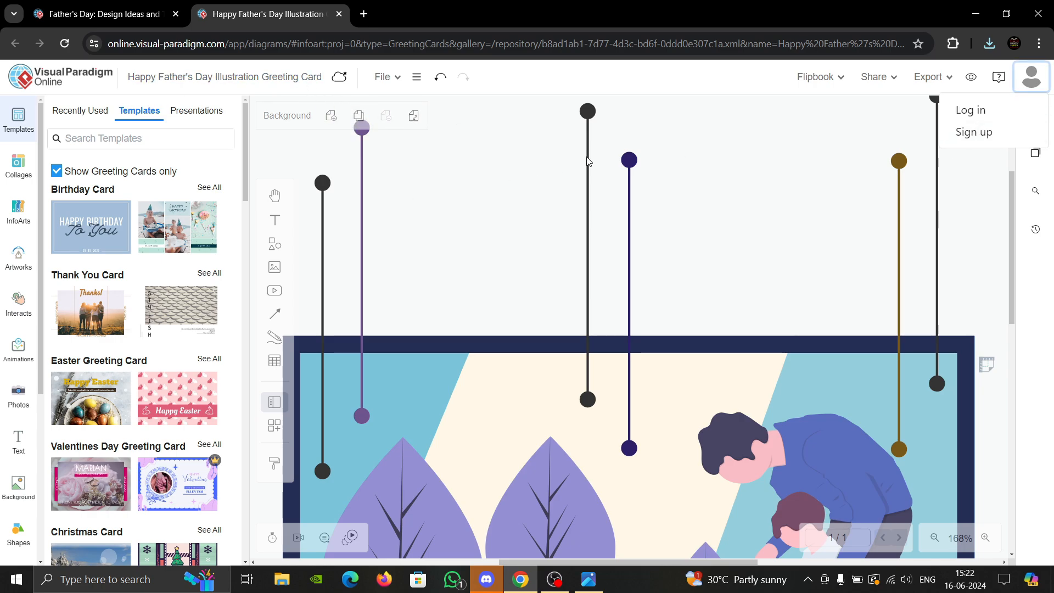
pyautogui.click(971, 110)
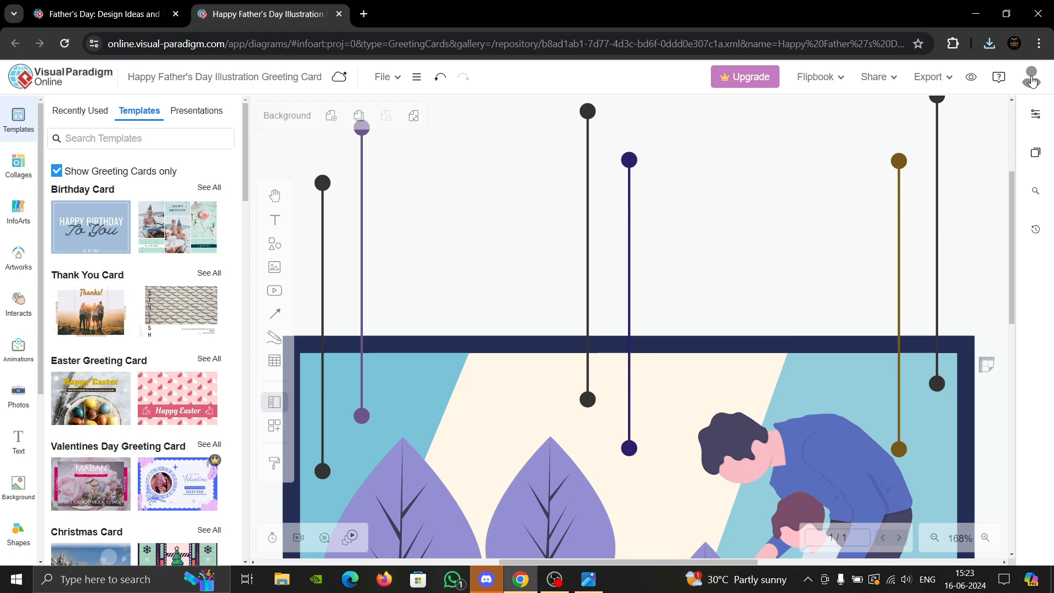
pyautogui.click(1033, 80)
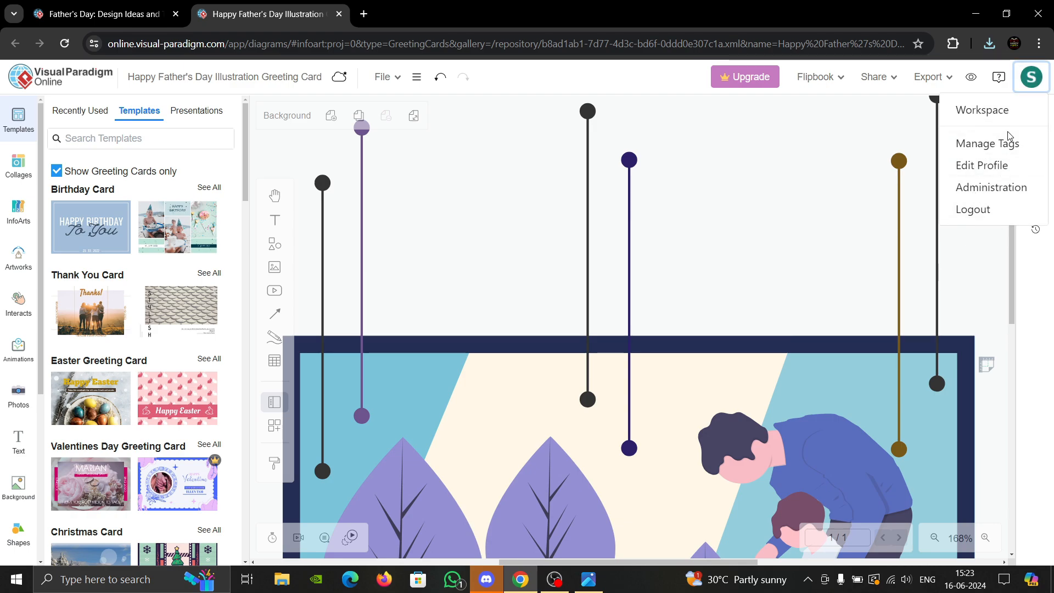
# Compare the prices and features of the Free, Starter, Advance, Combo and Corporate upgrade plans, and close the pricing overview
pyautogui.click(744, 76)
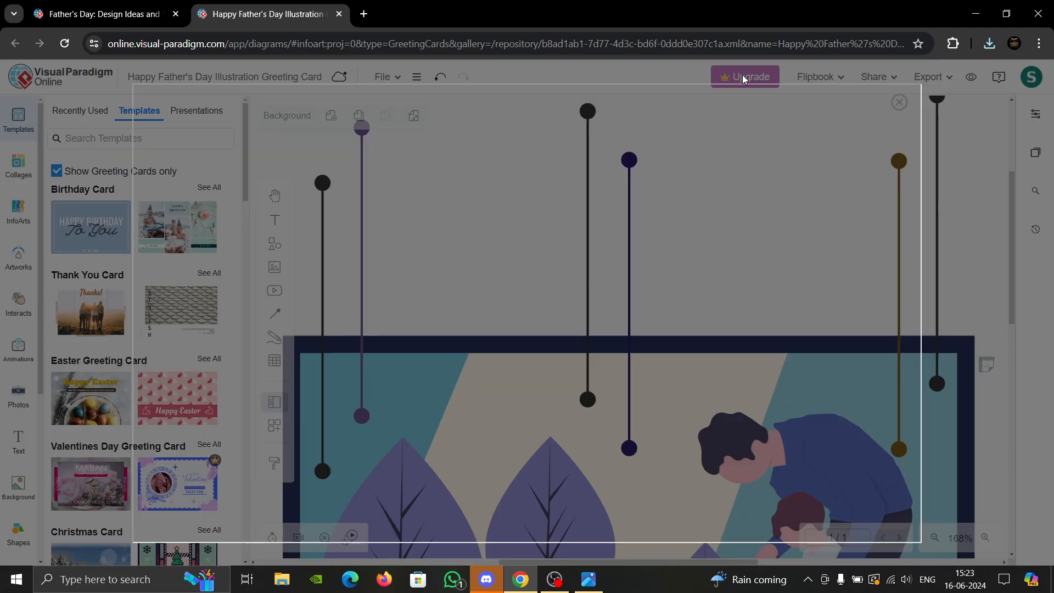
pyautogui.scroll(-5, 245, 335)
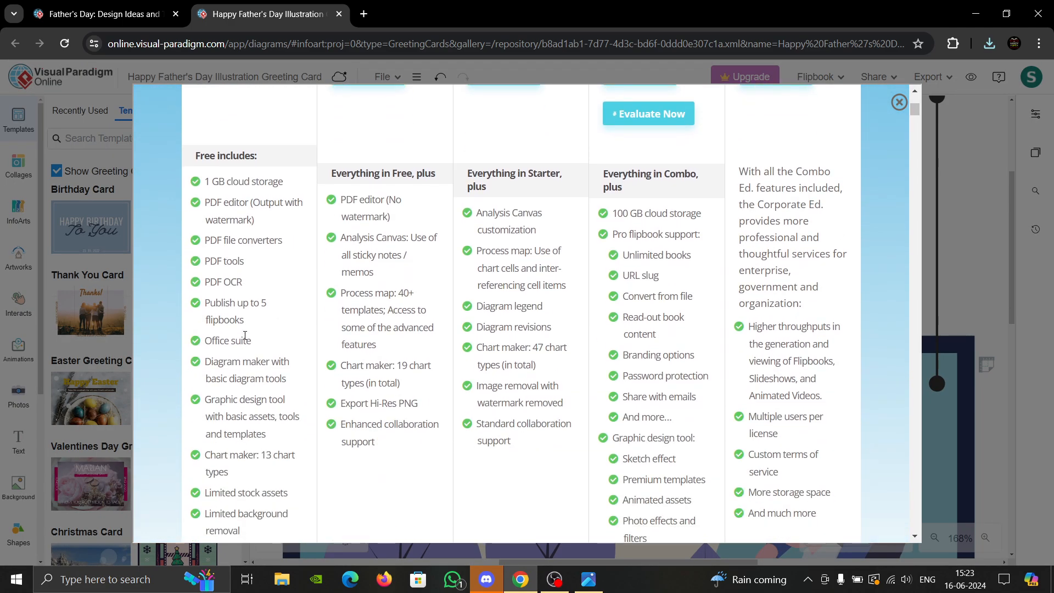
pyautogui.scroll(3, 275, 297)
pyautogui.scroll(-8, 277, 291)
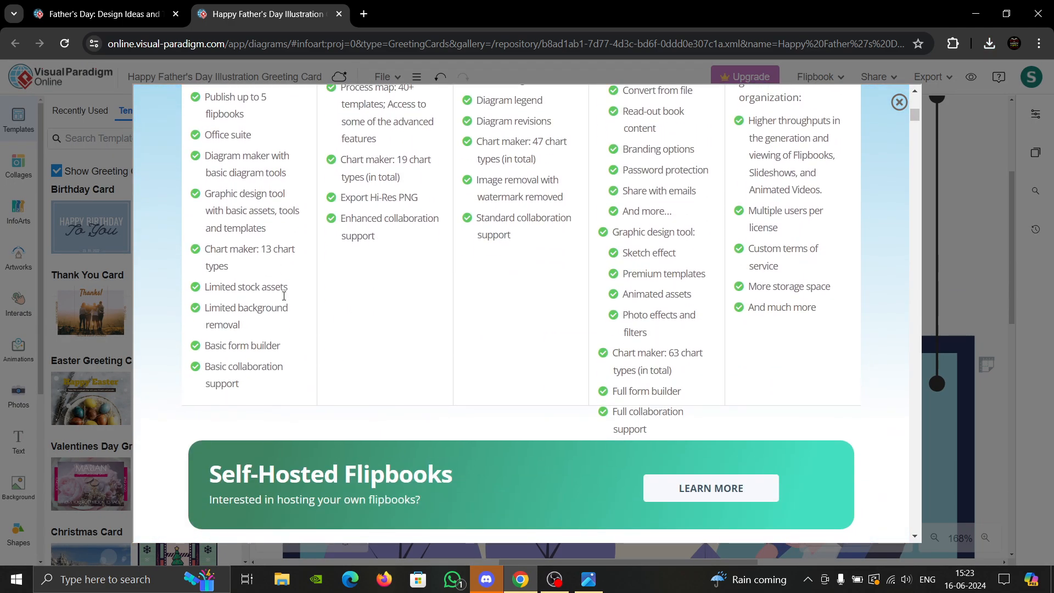
pyautogui.scroll(6, 285, 300)
pyautogui.scroll(2, 285, 300)
pyautogui.scroll(-3, 405, 297)
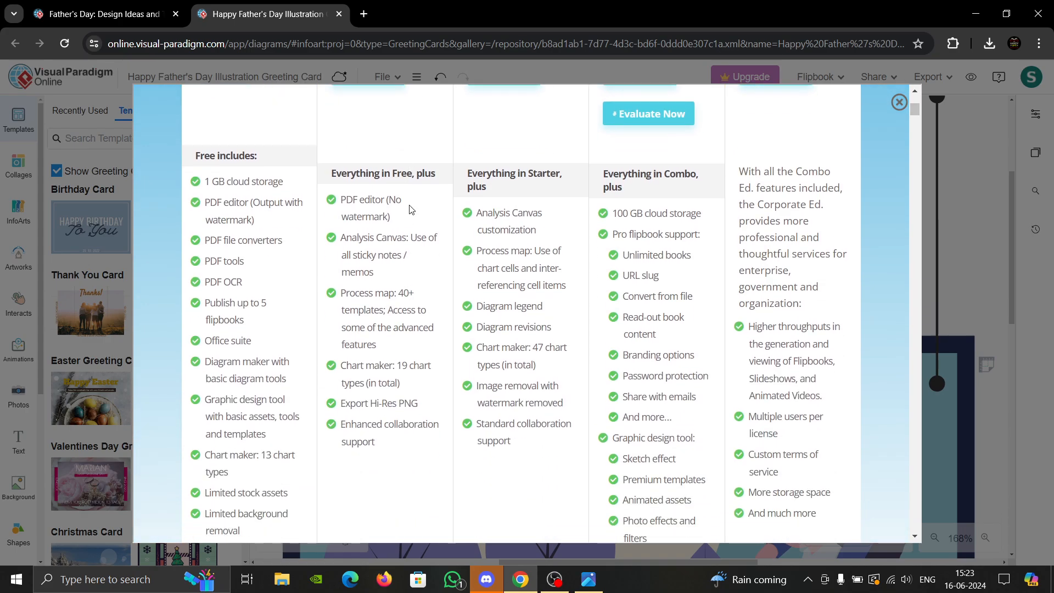
pyautogui.scroll(5, 412, 297)
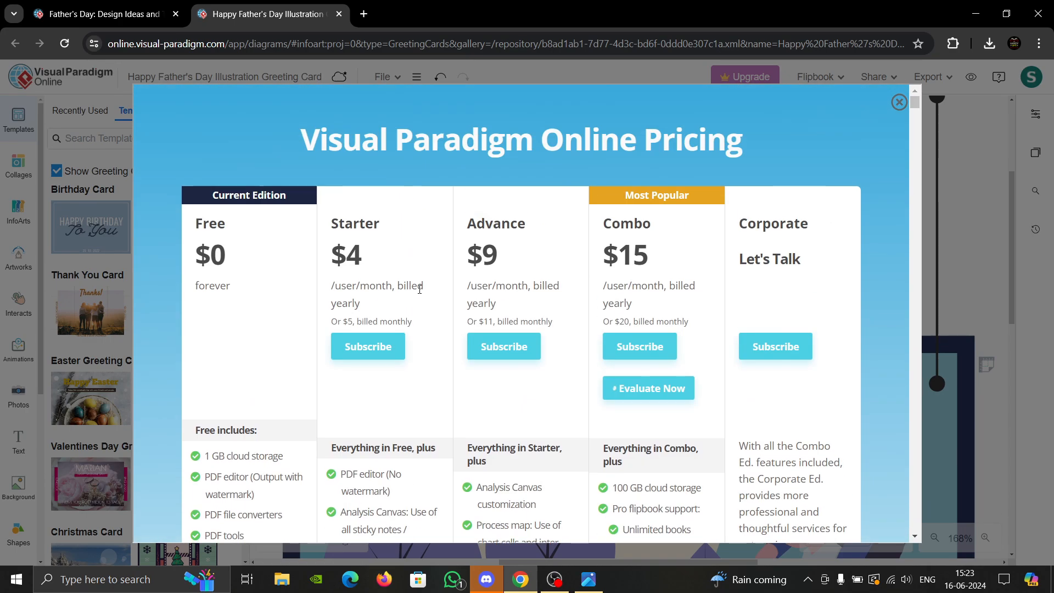
pyautogui.click(900, 103)
pyautogui.scroll(-5, 566, 220)
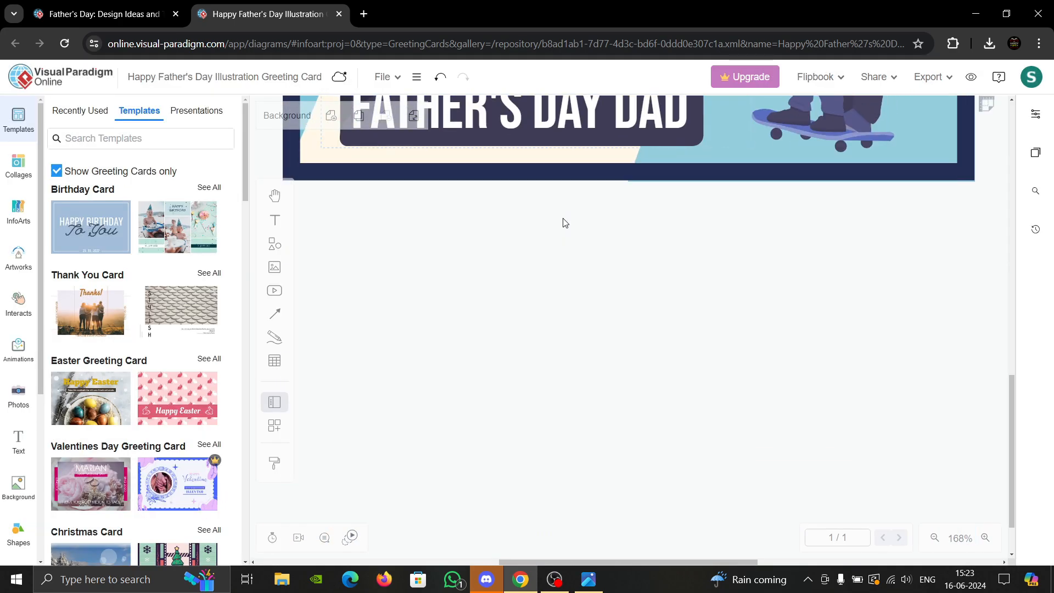
pyautogui.scroll(5, 566, 220)
pyautogui.scroll(-4, 407, 240)
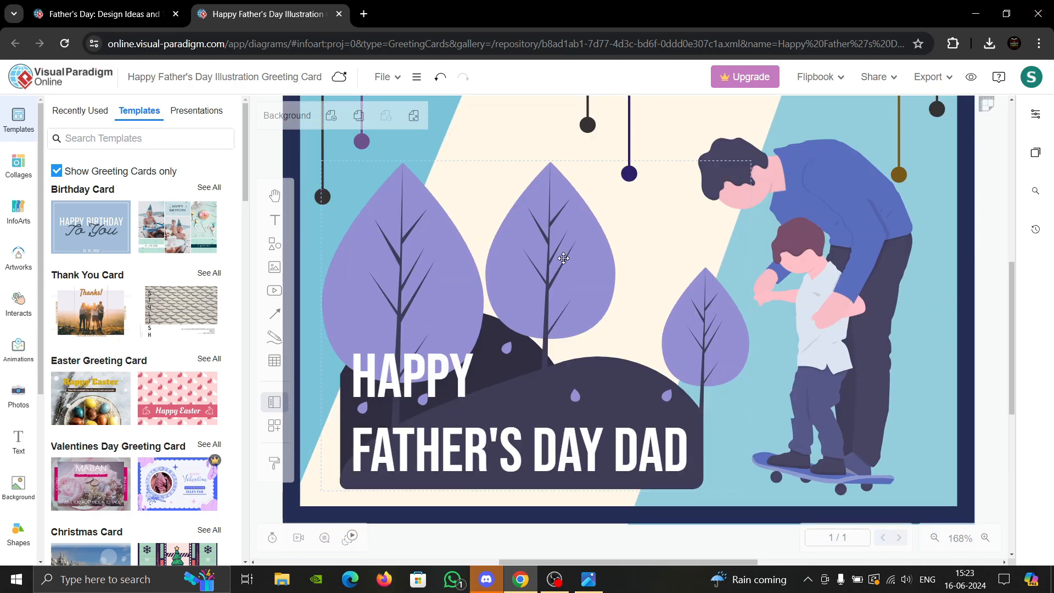